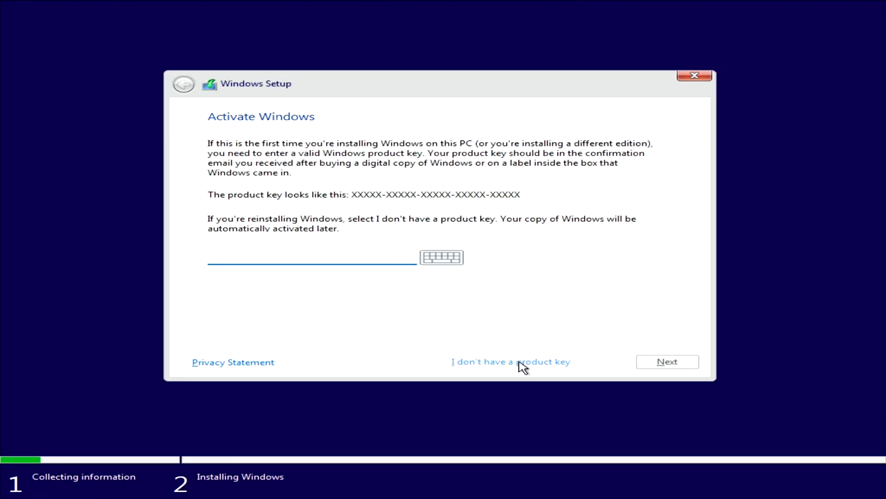
# - Skip the product key entry and choose Windows 11 Pro as the operating system to install
pyautogui.click(519, 361)
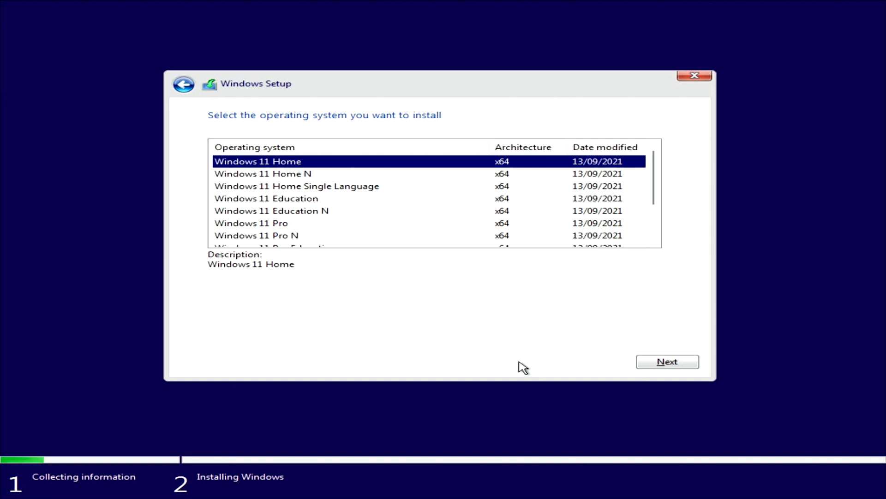
pyautogui.click(288, 226)
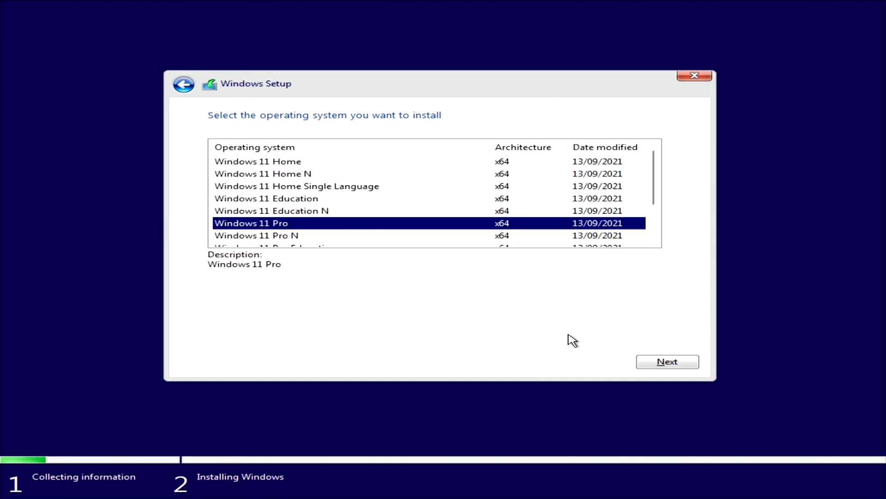
pyautogui.click(669, 363)
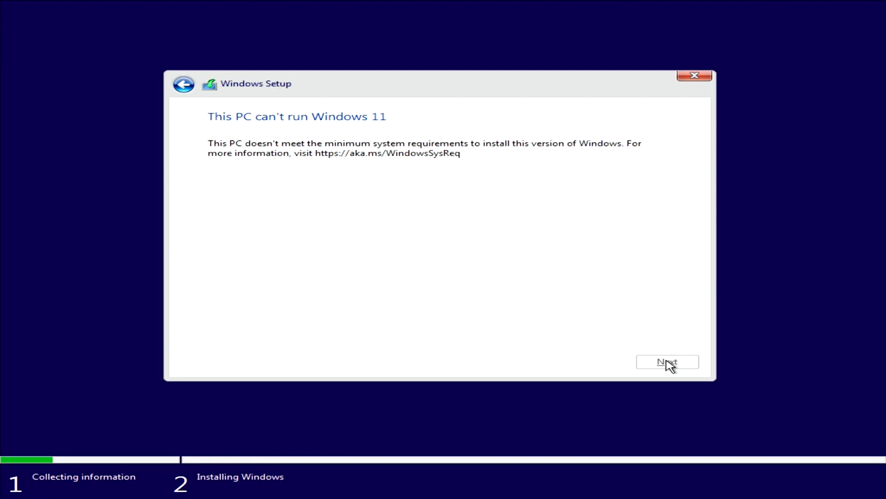
# - Open a command prompt within Windows Setup and launch the Registry Editor with regedit
pyautogui.hotkey('shift', 'F10')
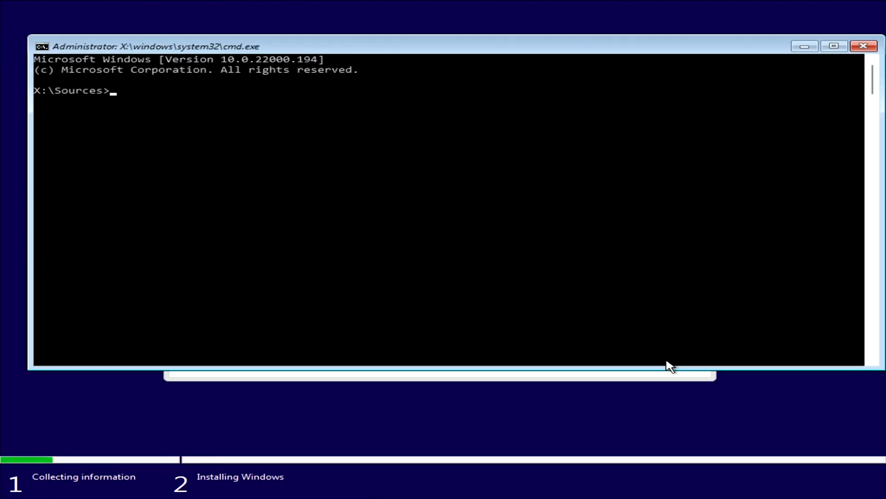
pyautogui.write('regedit')
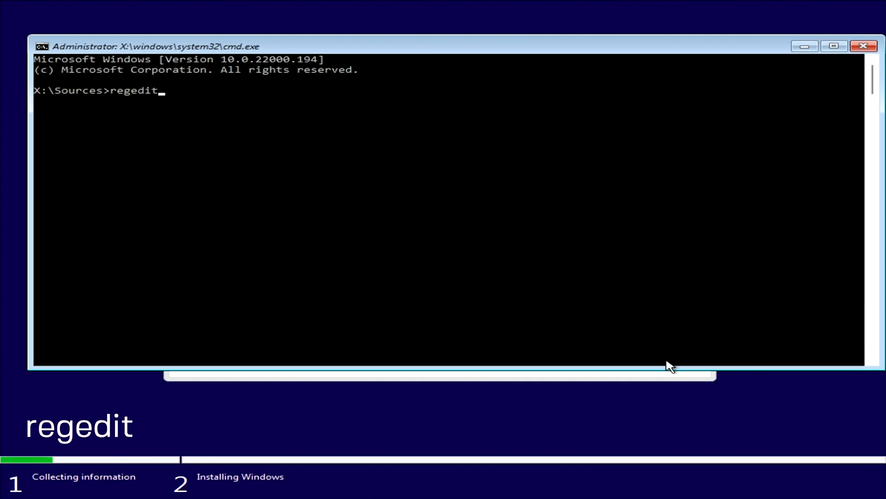
pyautogui.press('Return')
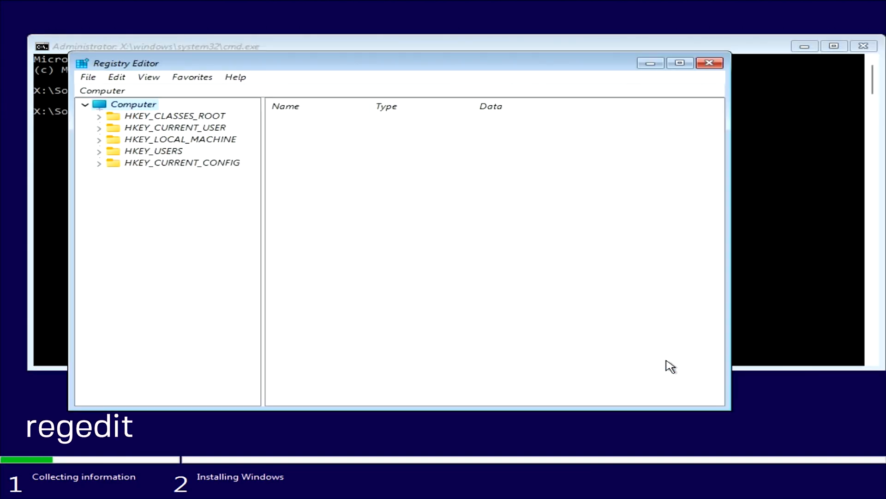
# - Create a new registry key named LabConfig under HKEY_LOCAL_MACHINE\SYSTEM\Setup
pyautogui.click(99, 139)
pyautogui.click(113, 210)
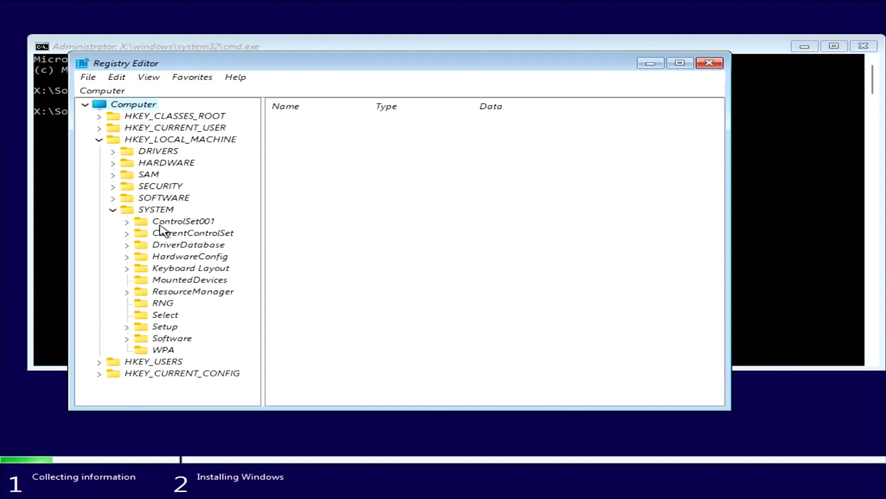
pyautogui.click(127, 327)
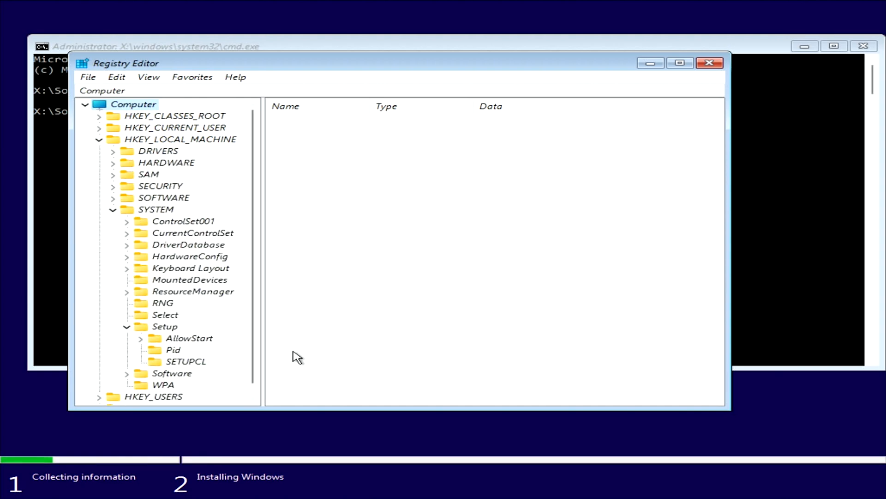
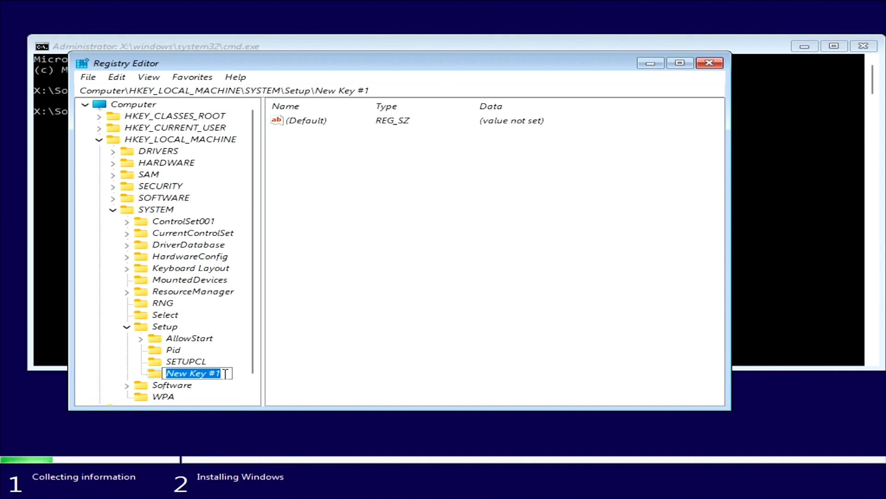
pyautogui.write('L')
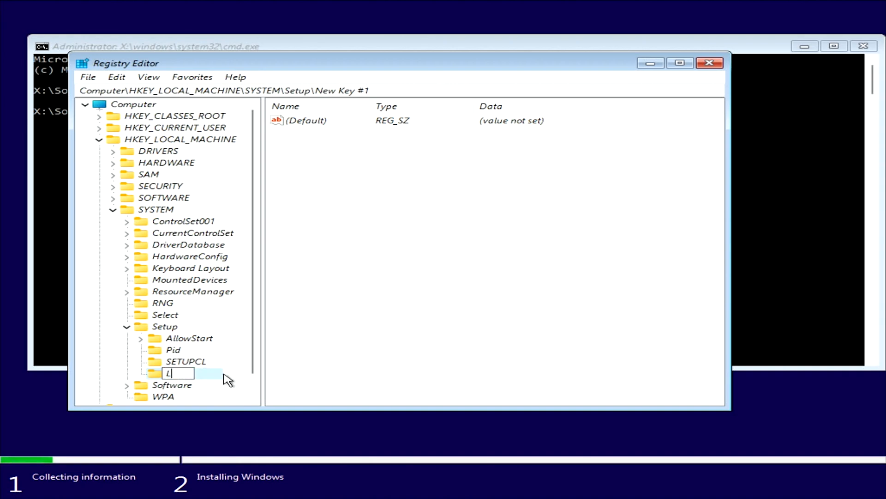
pyautogui.write('abConfig')
pyautogui.press('Return')
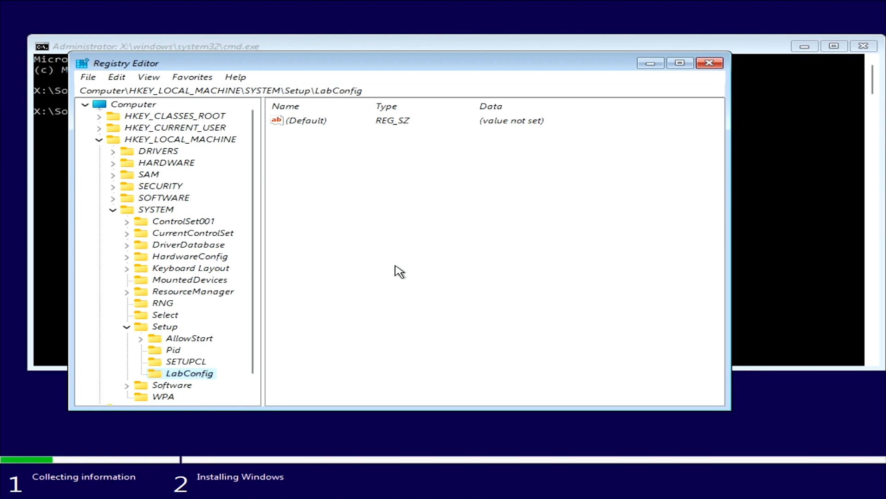
# - Add a DWORD (32-bit) value named BypassTPMCheck to the LabConfig key and set its data to 1
pyautogui.rightClick(361, 240)
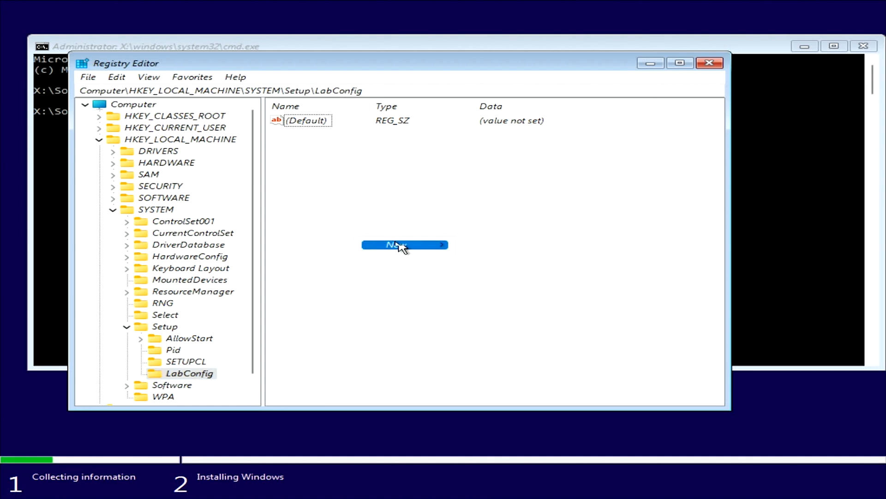
pyautogui.moveTo(397, 244)
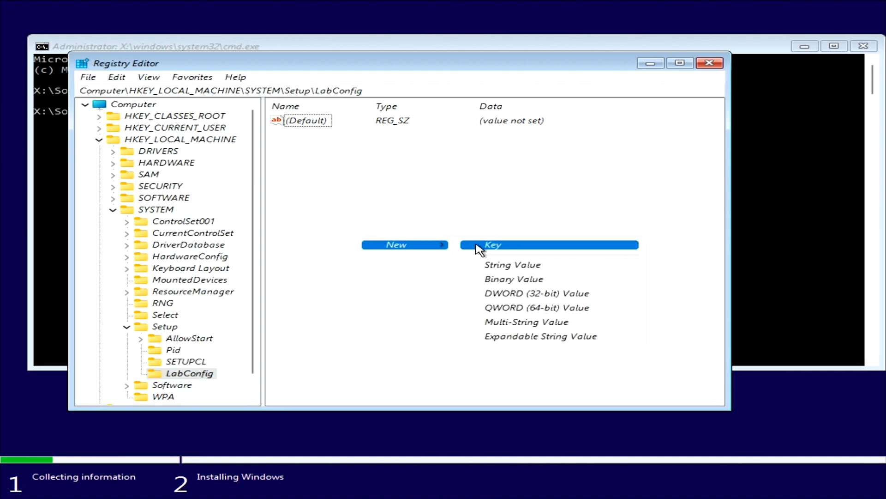
pyautogui.click(576, 296)
pyautogui.write('BypassTPMCheck')
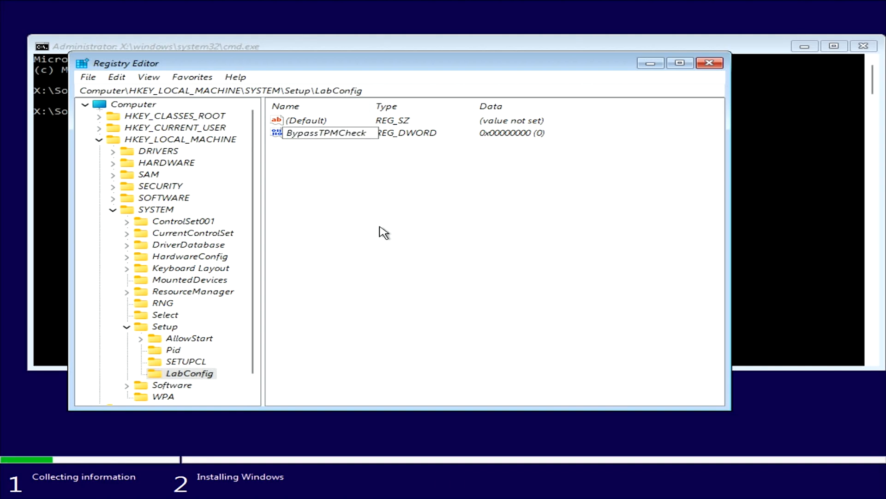
pyautogui.press('Return')
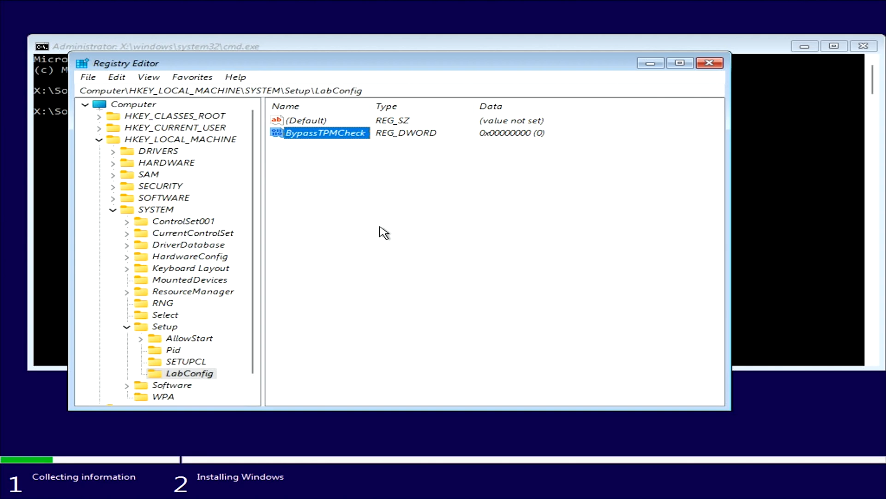
pyautogui.rightClick(355, 135)
pyautogui.click(392, 142)
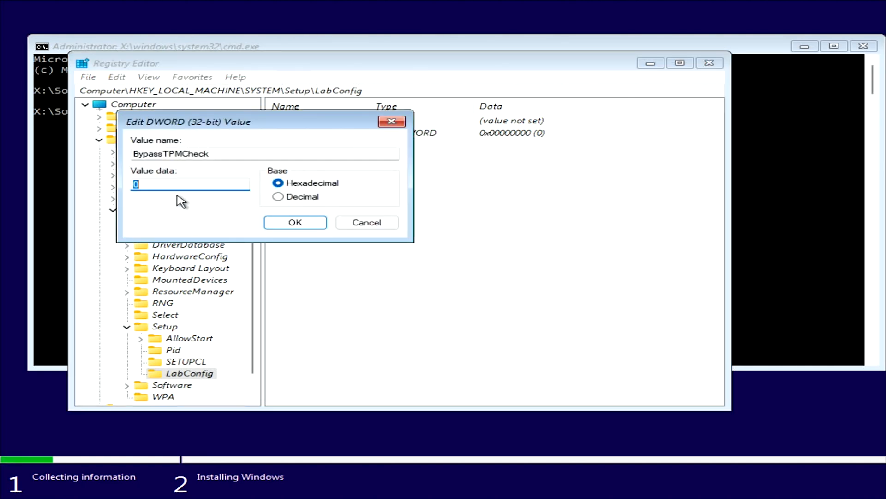
pyautogui.write('1')
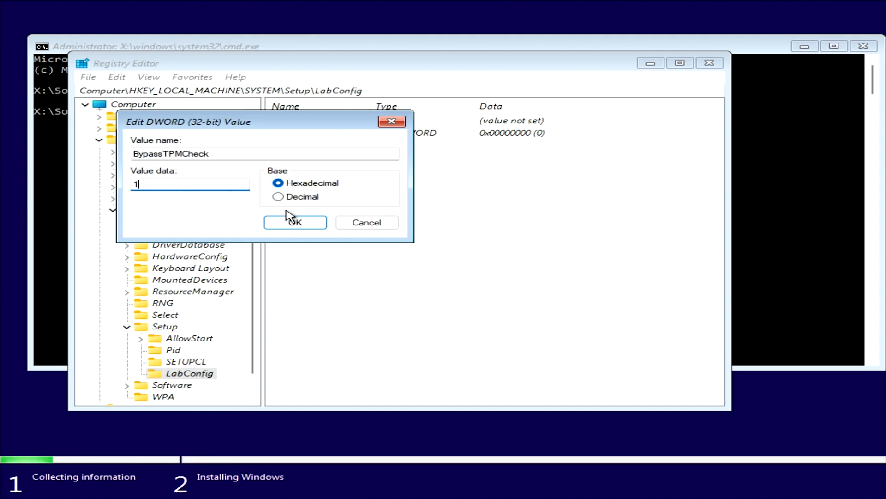
pyautogui.click(299, 224)
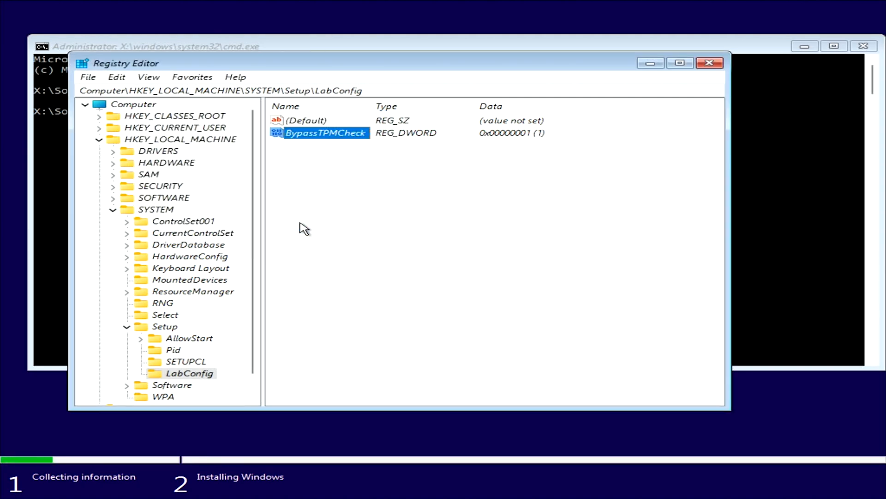
# - Add a DWORD (32-bit) value named BypassRAMCheck to the LabConfig key and set its data to 1
pyautogui.rightClick(334, 239)
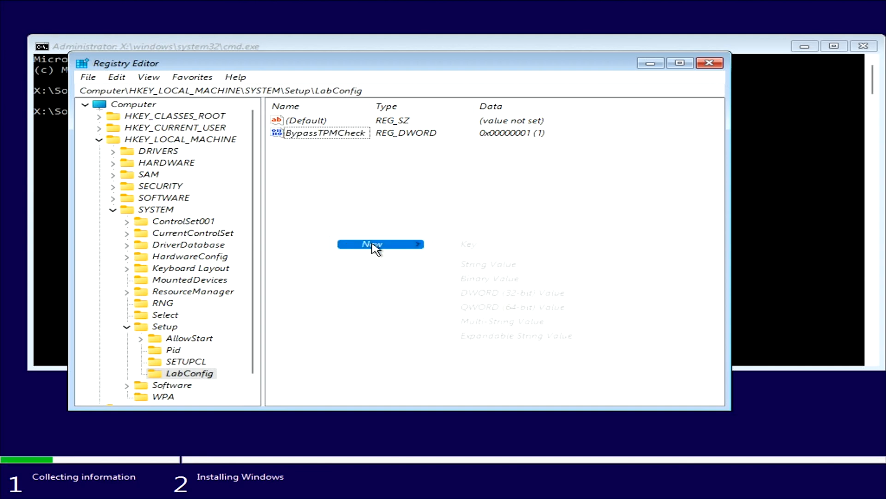
pyautogui.moveTo(383, 244)
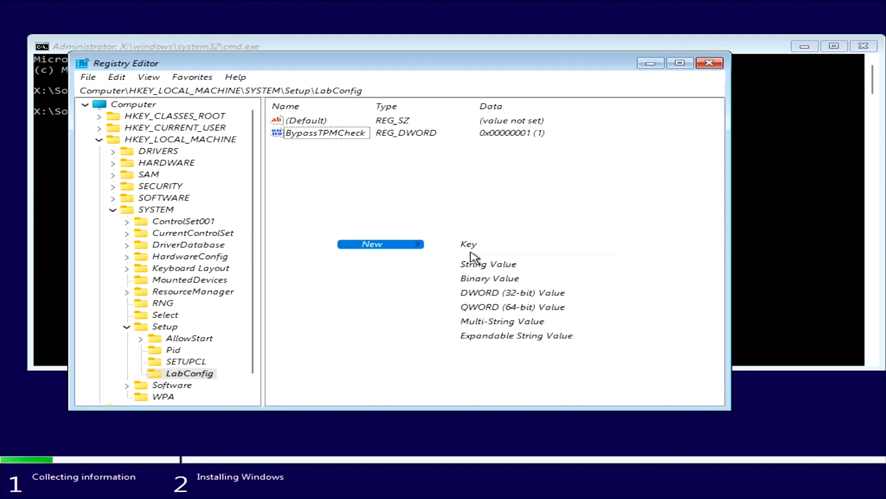
pyautogui.click(531, 294)
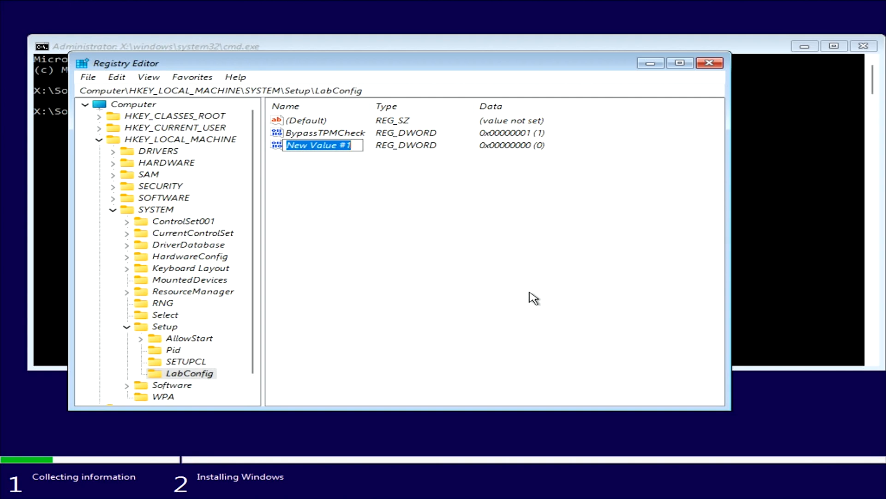
pyautogui.write('Bypa')
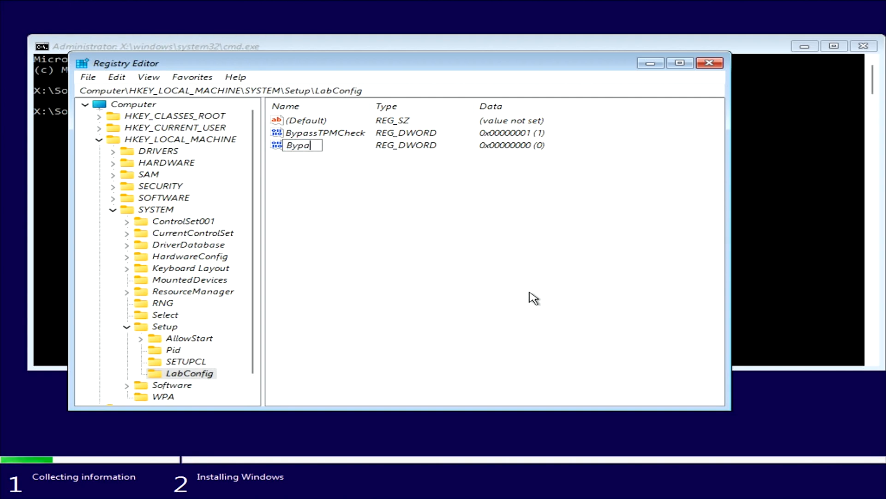
pyautogui.write('ssRAMCheck')
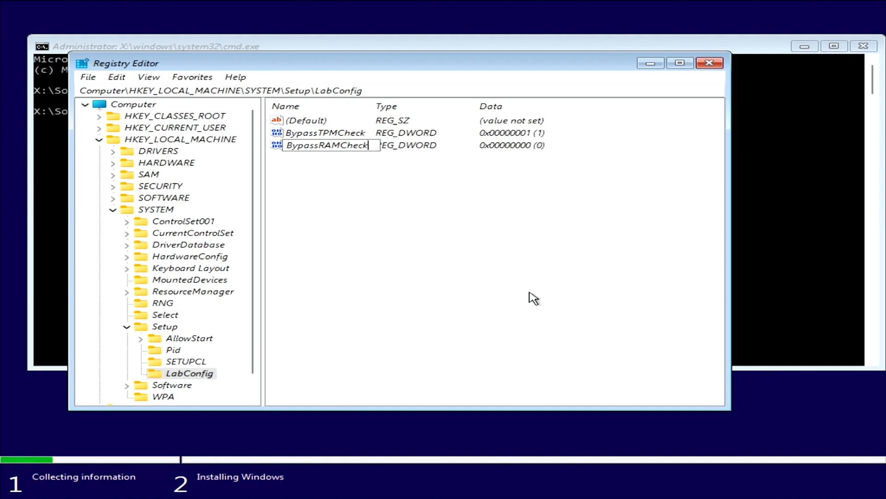
pyautogui.press('Return')
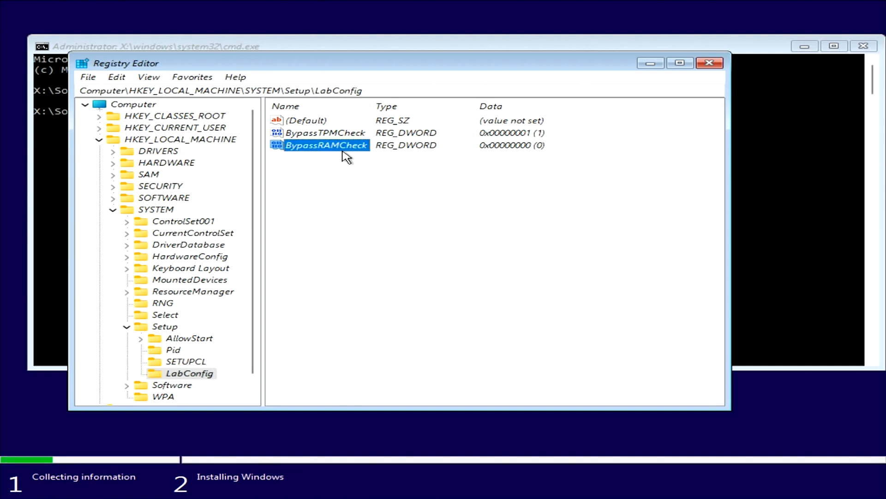
pyautogui.rightClick(357, 148)
pyautogui.click(408, 155)
pyautogui.write('1')
pyautogui.click(303, 225)
# - Add a DWORD (32-bit) value named BypassSecureBootCheck to the LabConfig key and set its data to 1
pyautogui.rightClick(326, 229)
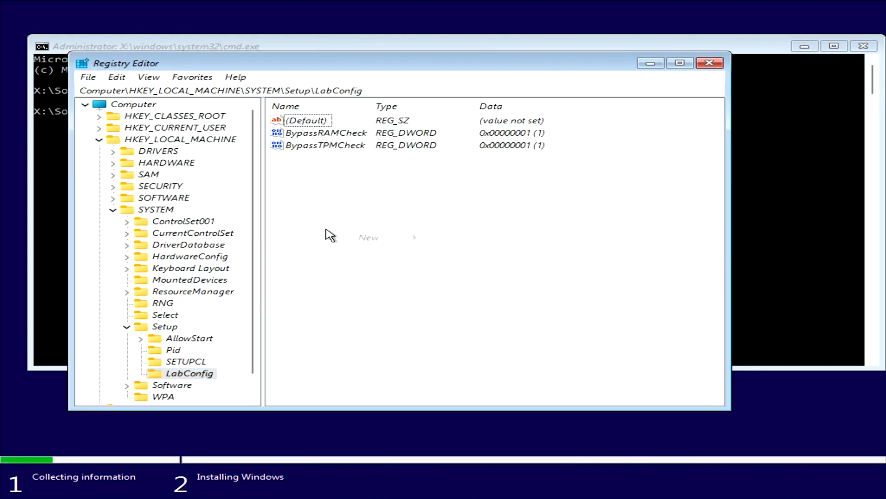
pyautogui.moveTo(370, 238)
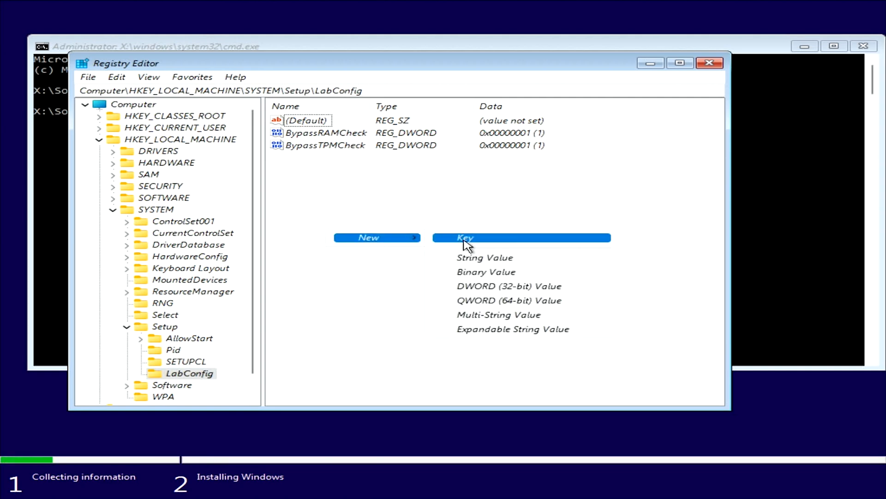
pyautogui.click(511, 287)
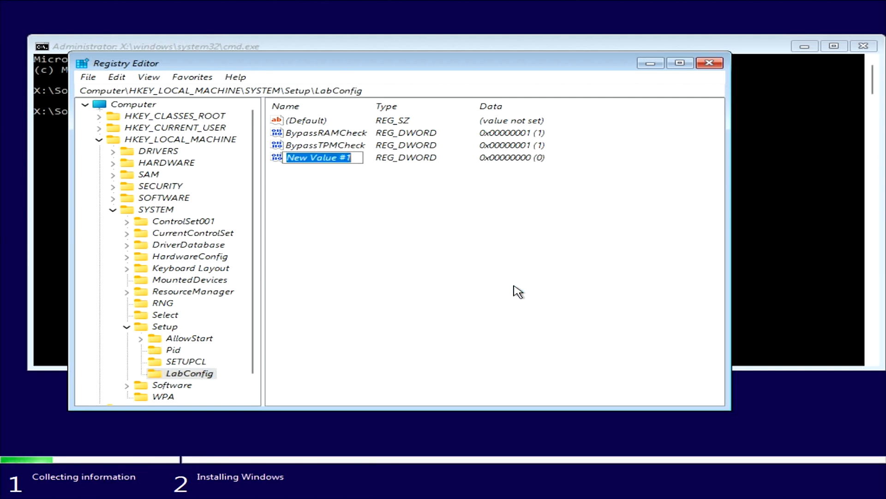
pyautogui.write('Bypa')
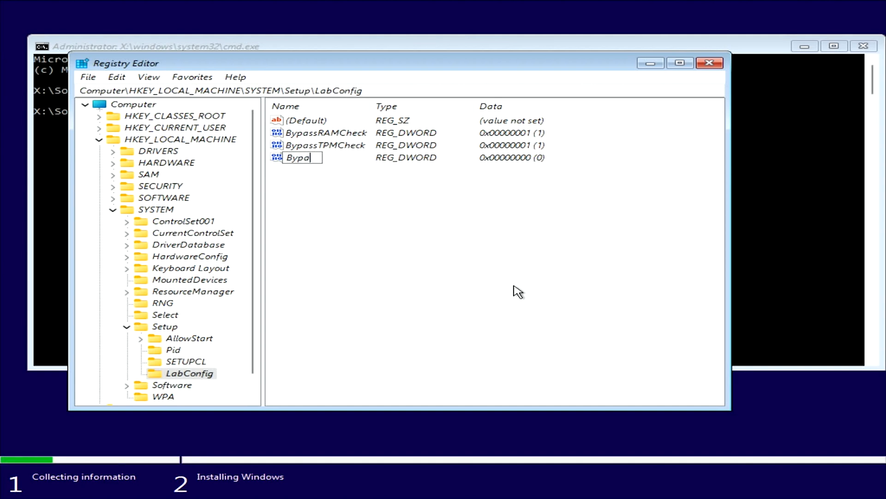
pyautogui.write('ssSecureBoot')
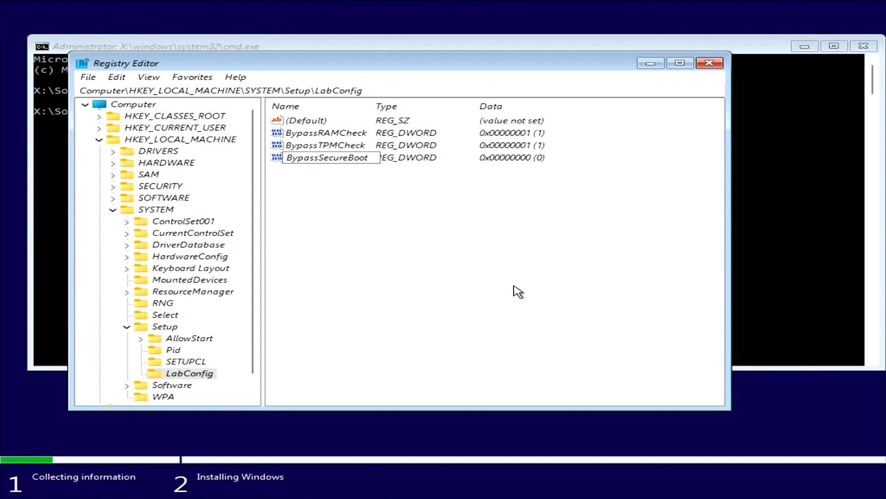
pyautogui.write('Check')
pyautogui.press('Return')
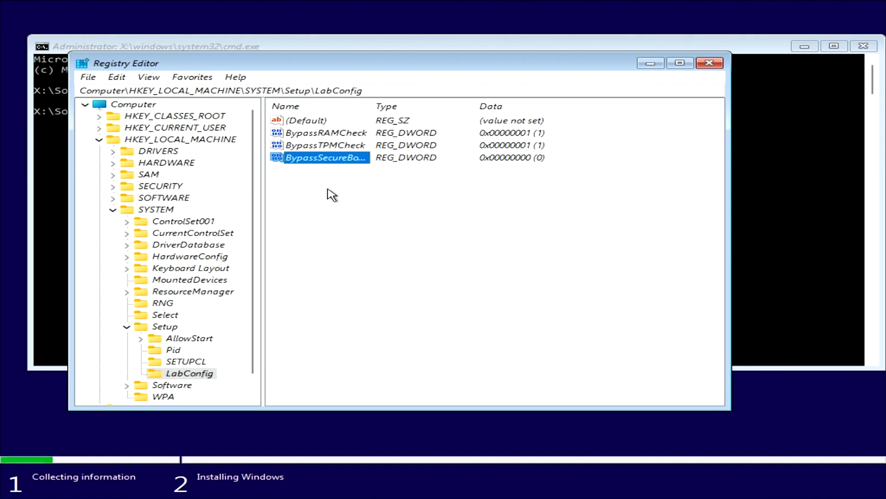
pyautogui.rightClick(351, 161)
pyautogui.click(397, 167)
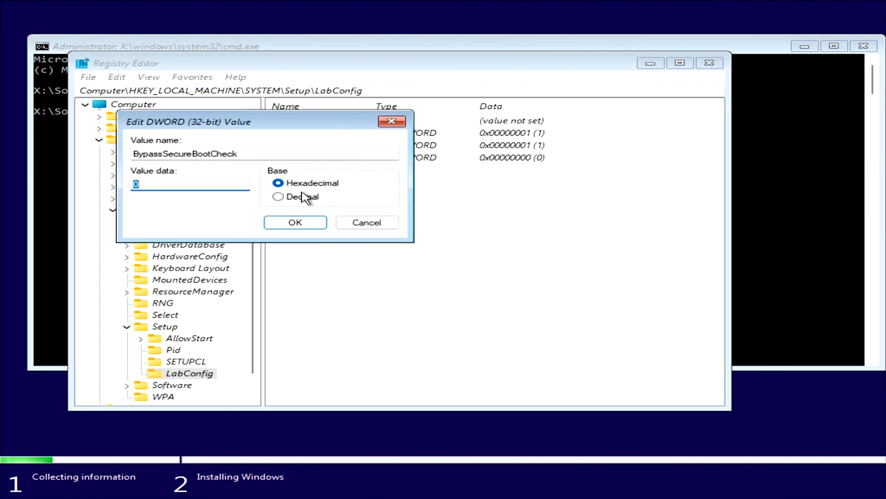
pyautogui.write('1')
pyautogui.click(293, 222)
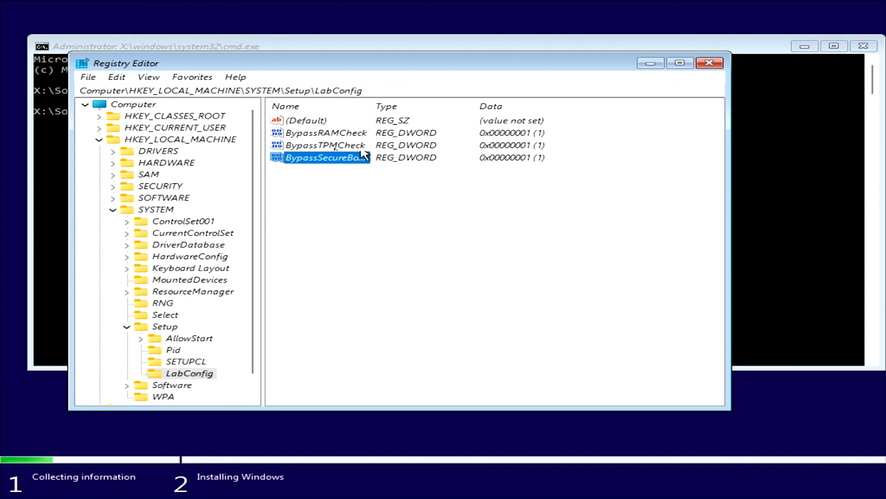
# - Close the Registry Editor and command prompt, then return to the edition selection and continue with Windows 11 Pro
pyautogui.click(709, 65)
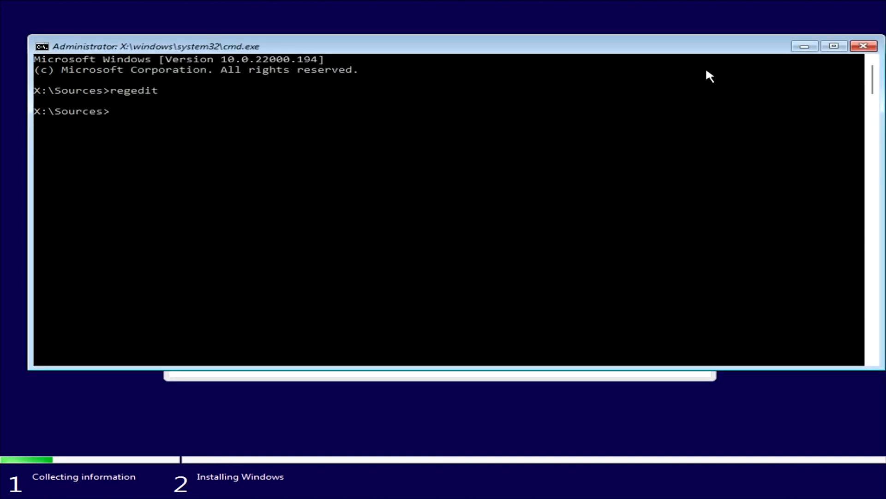
pyautogui.click(864, 46)
pyautogui.click(175, 86)
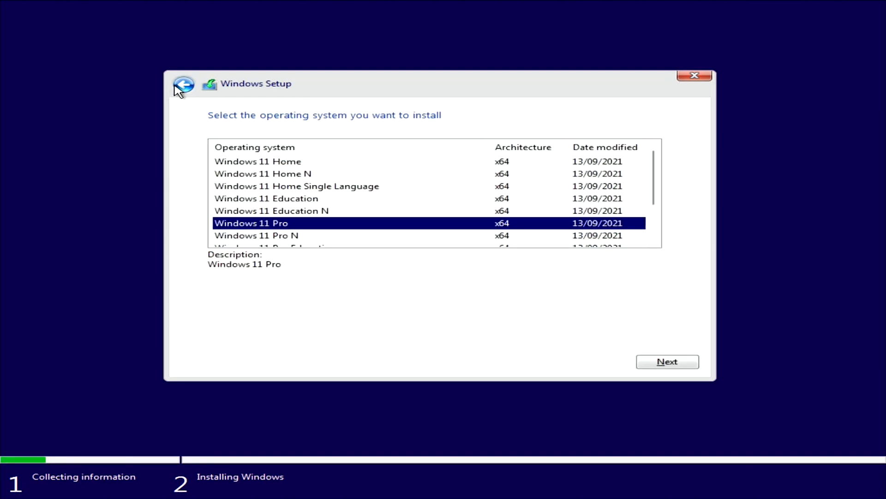
pyautogui.click(662, 362)
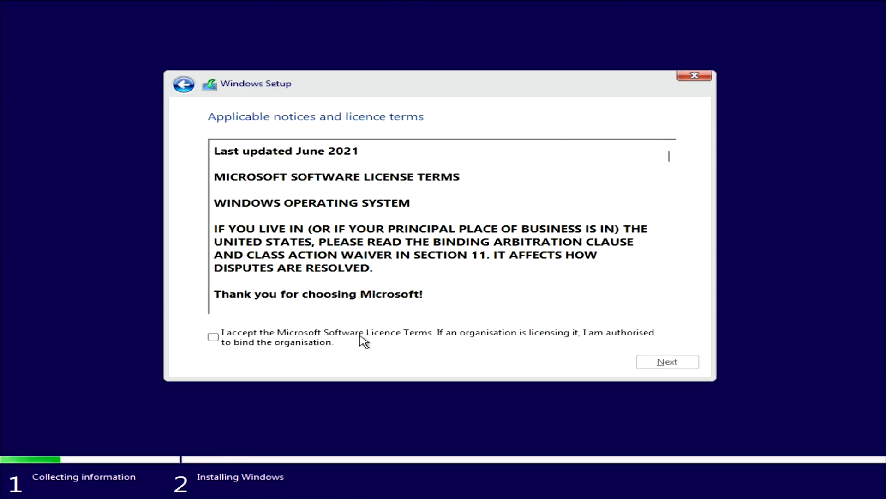
# - Accept the Microsoft Software Licence Terms and choose the custom installation type
pyautogui.click(364, 340)
pyautogui.click(363, 340)
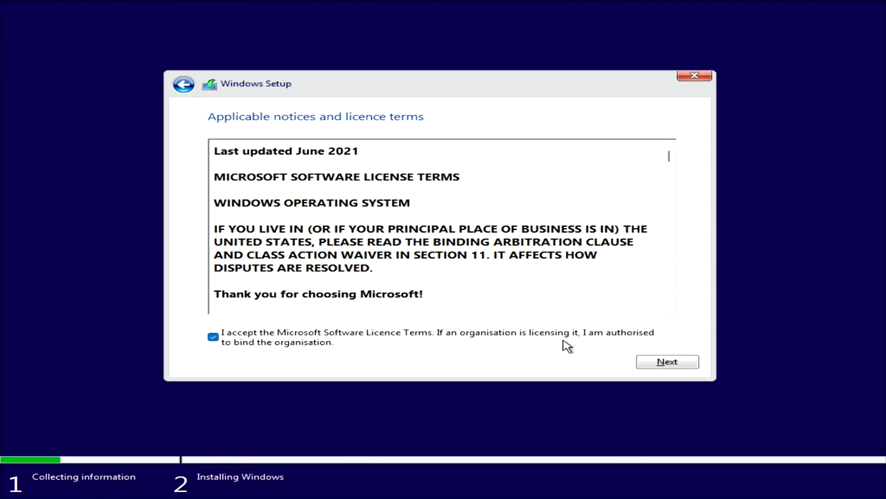
pyautogui.click(666, 363)
pyautogui.click(328, 238)
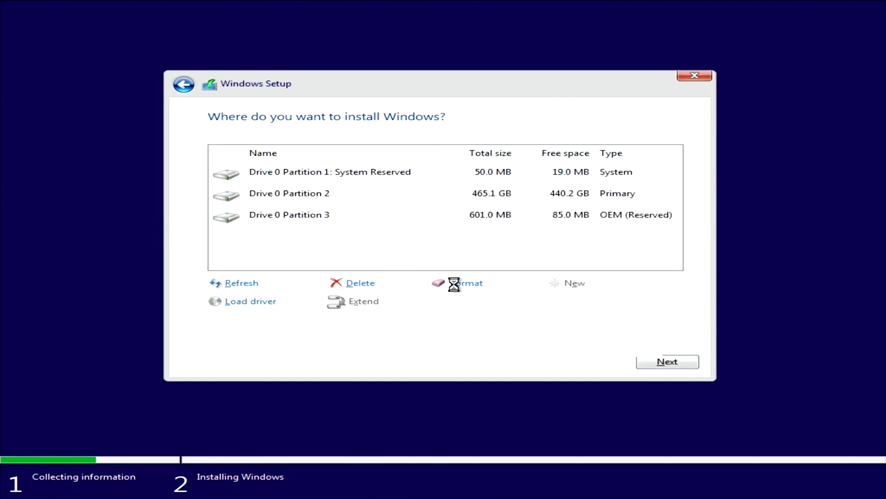
# - Delete Drive 0 Partition 3, the OEM (Reserved) partition, and confirm the deletion
pyautogui.click(317, 223)
pyautogui.click(351, 283)
pyautogui.click(566, 303)
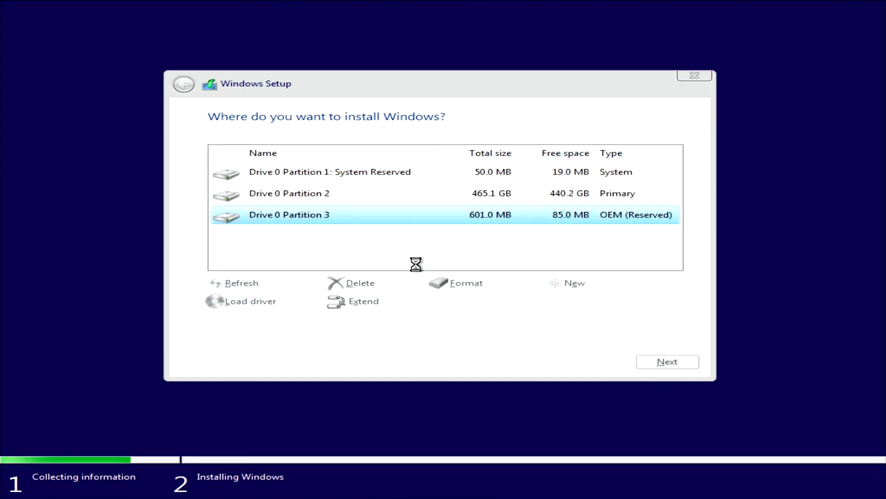
# - Replace Drive 0 Partition 2 with a primary partition that includes the unallocated space, and start installing Windows on it
pyautogui.click(309, 200)
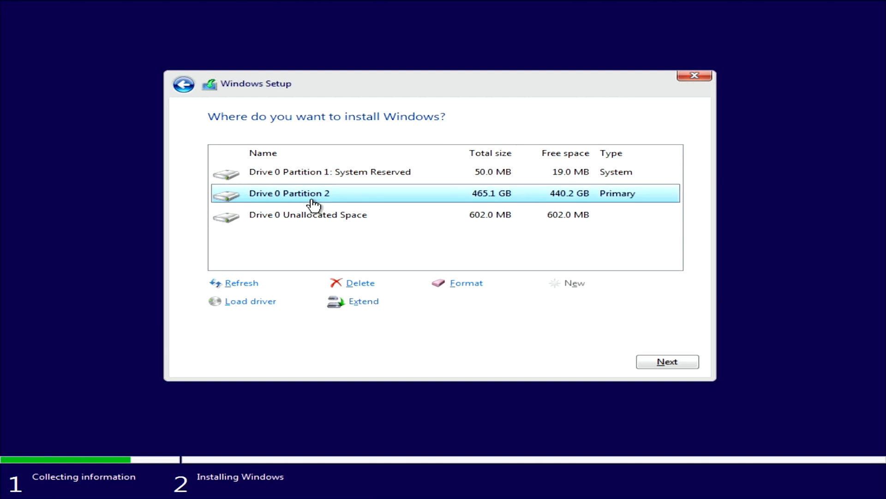
pyautogui.click(356, 286)
pyautogui.click(531, 301)
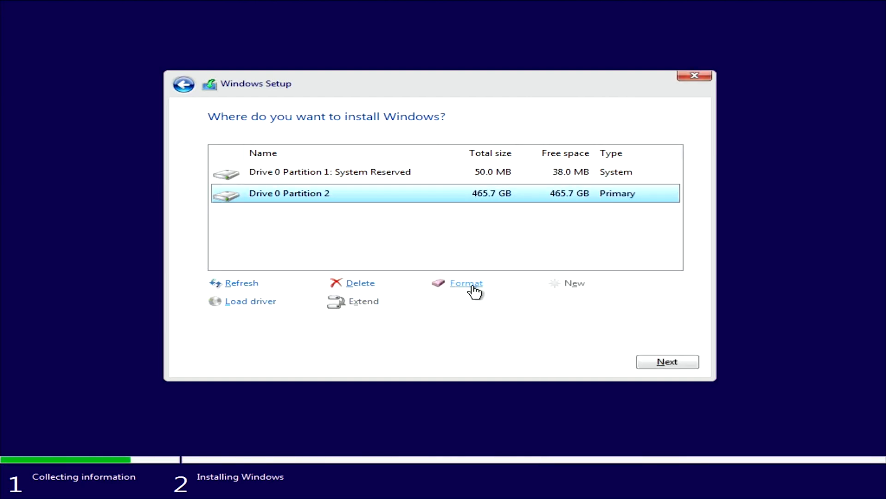
pyautogui.click(675, 364)
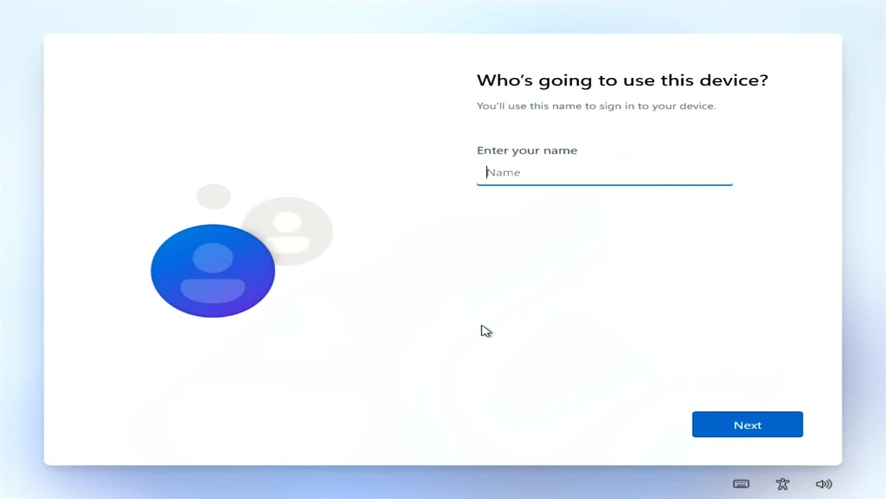
# - Create the local account by entering the user's name and leaving the password blank
pyautogui.write('ARX')
pyautogui.click(715, 426)
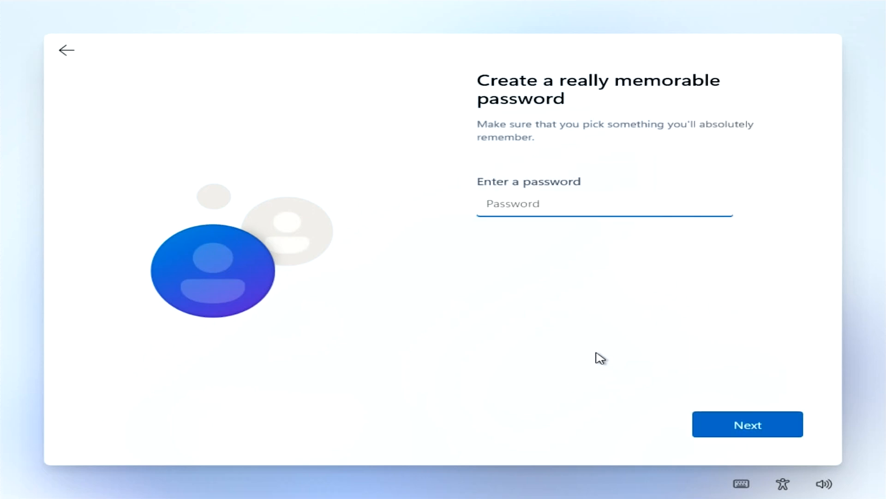
pyautogui.click(715, 422)
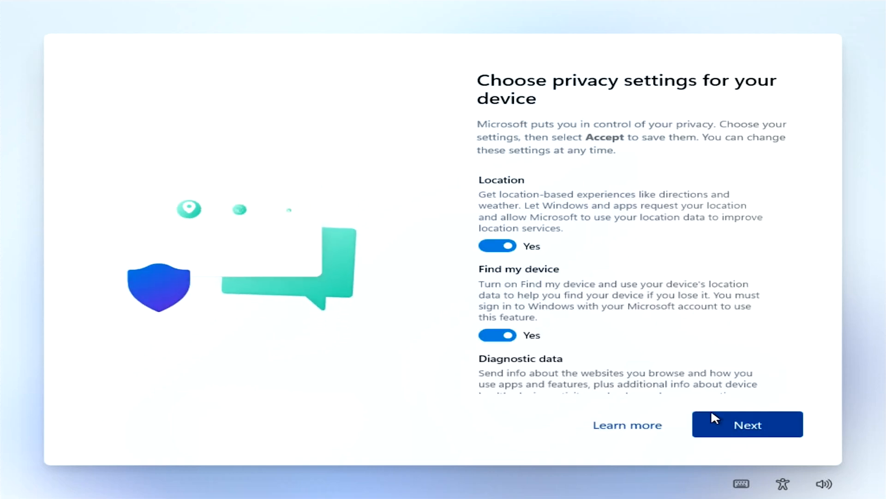
# - Accept the default privacy settings for the device
pyautogui.click(726, 427)
pyautogui.click(728, 427)
pyautogui.click(729, 427)
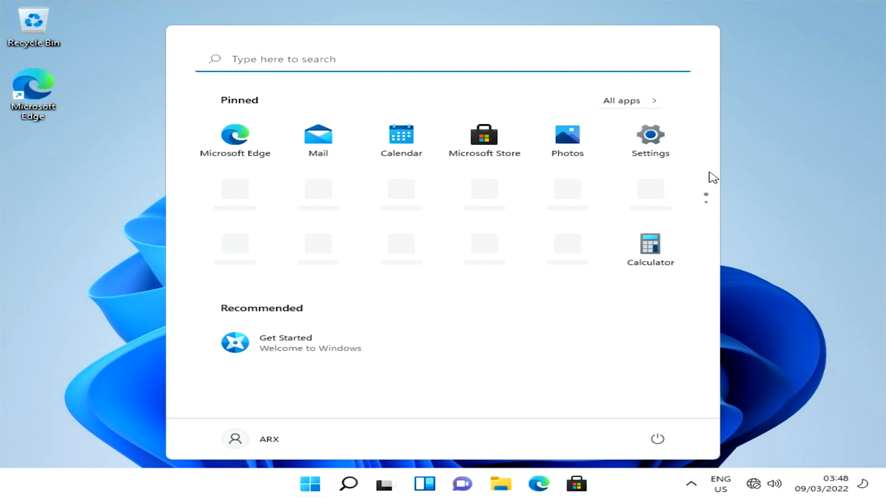
# - Open the maximised System About page and examine the device specifications and Windows version details
pyautogui.click(597, 461)
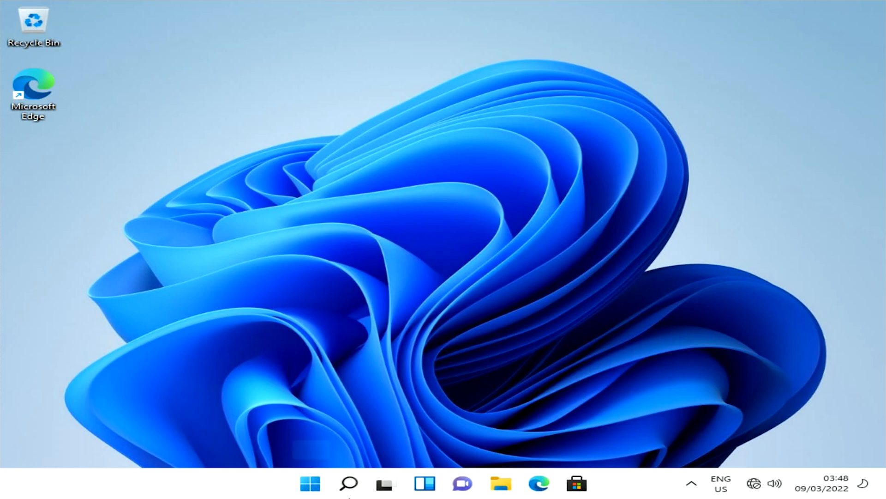
pyautogui.rightClick(317, 488)
pyautogui.click(290, 181)
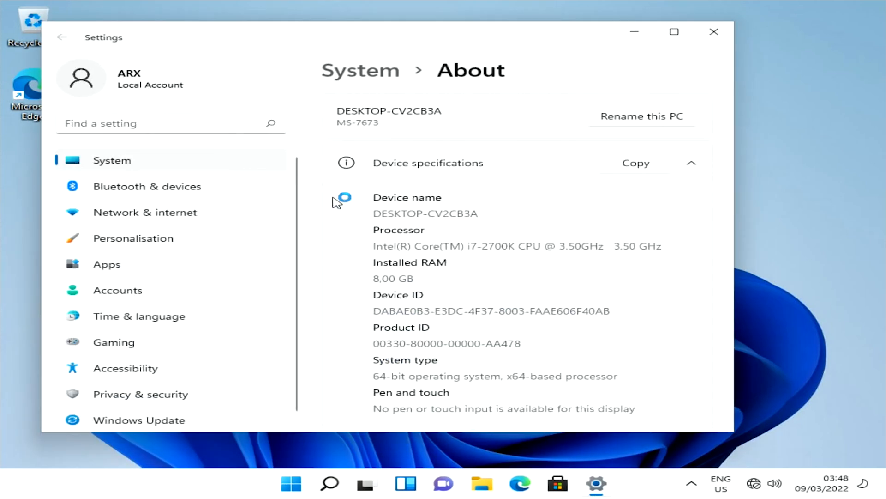
pyautogui.scroll(-2, 359, 263)
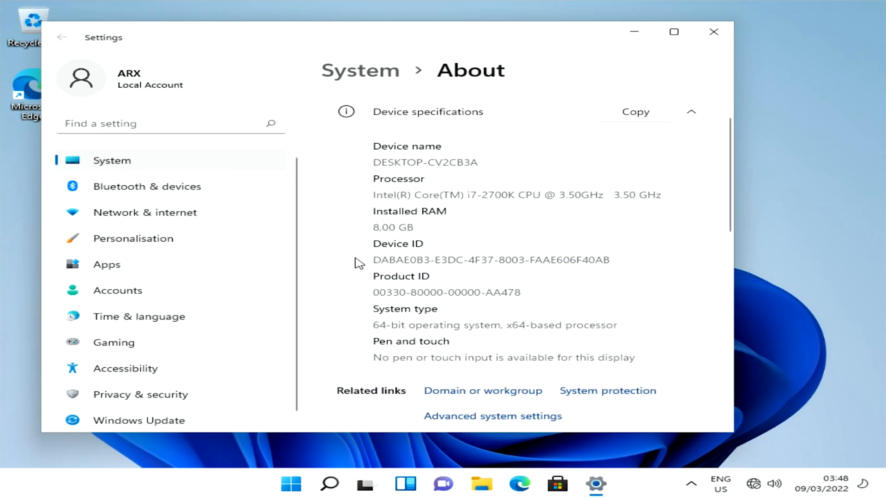
pyautogui.click(686, 37)
pyautogui.scroll(-3, 755, 221)
pyautogui.scroll(-5, 757, 224)
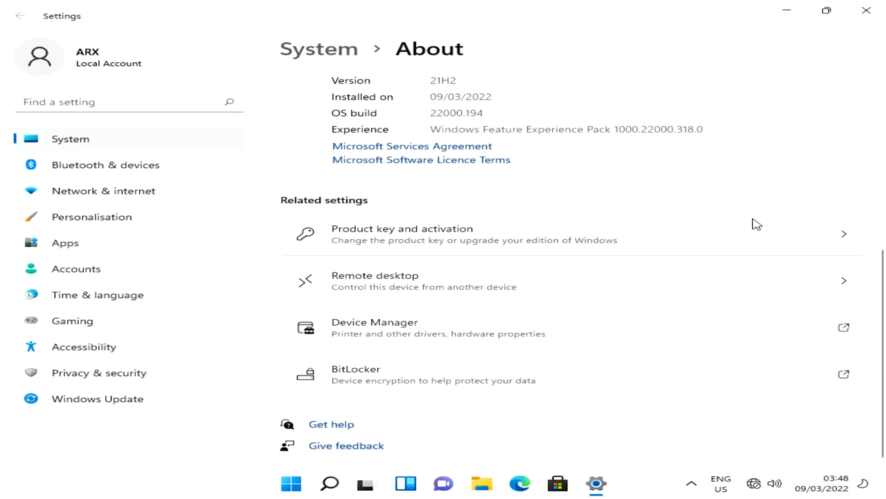
pyautogui.scroll(5, 757, 224)
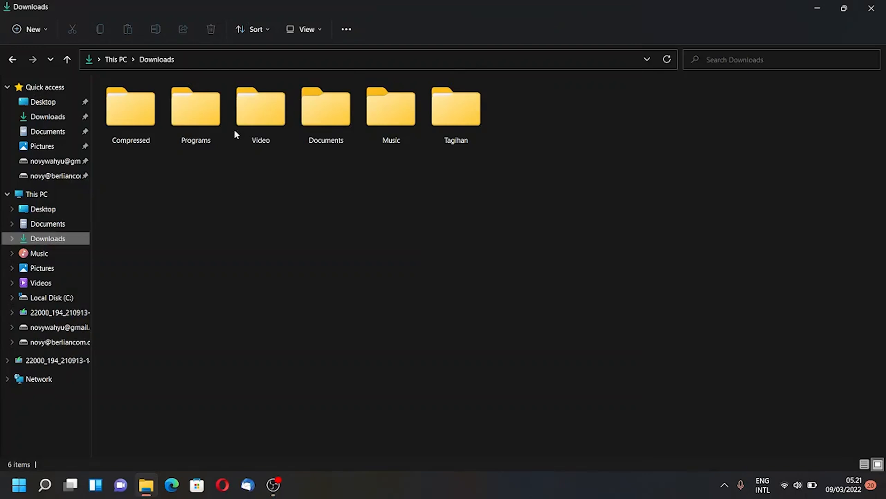
# - Open the Compressed folder in Downloads and extract MCT Wrapper.zip into that same folder
pyautogui.doubleClick(151, 115)
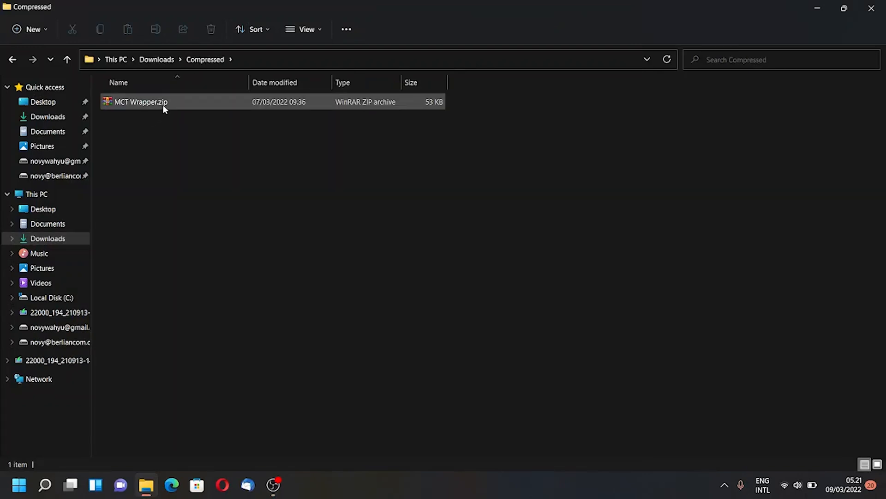
pyautogui.click(163, 104)
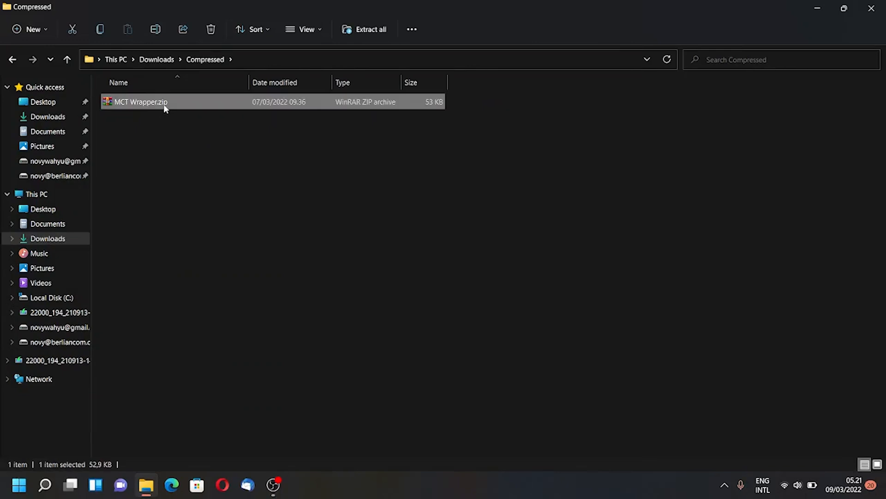
pyautogui.rightClick(163, 104)
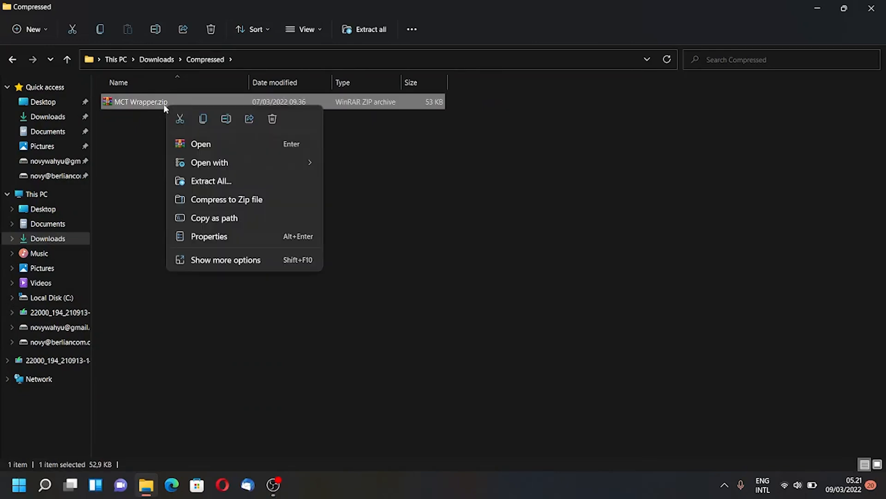
pyautogui.click(221, 261)
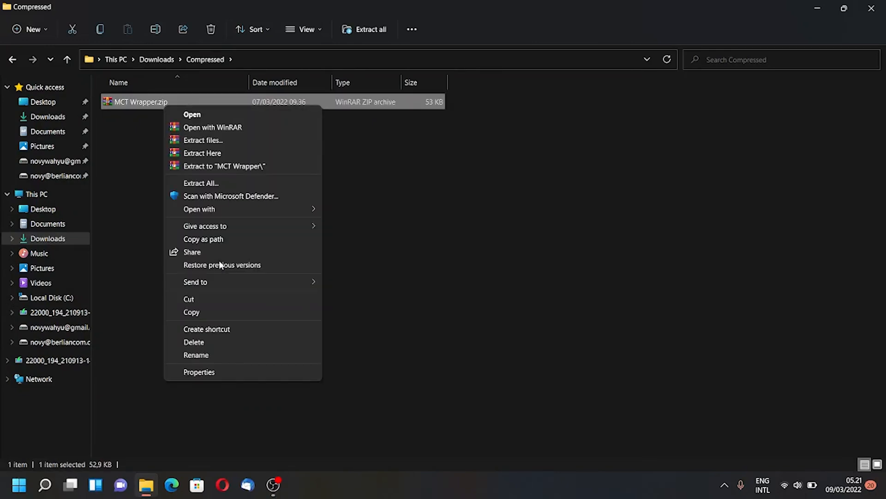
pyautogui.click(210, 156)
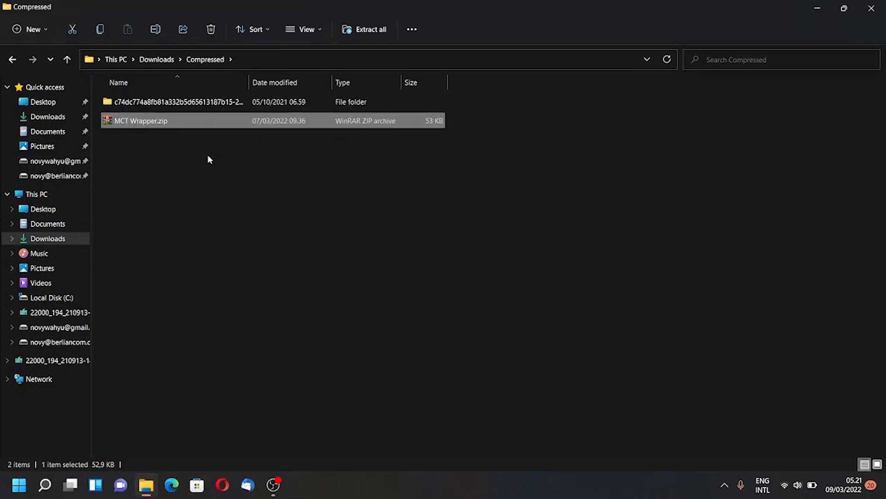
# - Run MediaCreationTool.bat from the extracted folder, choosing version 11 and the Create USB preset
pyautogui.doubleClick(223, 102)
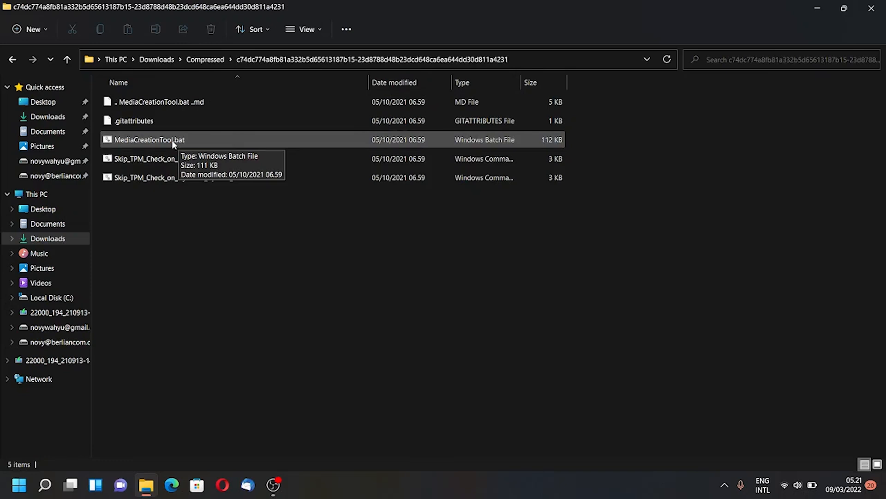
pyautogui.doubleClick(172, 139)
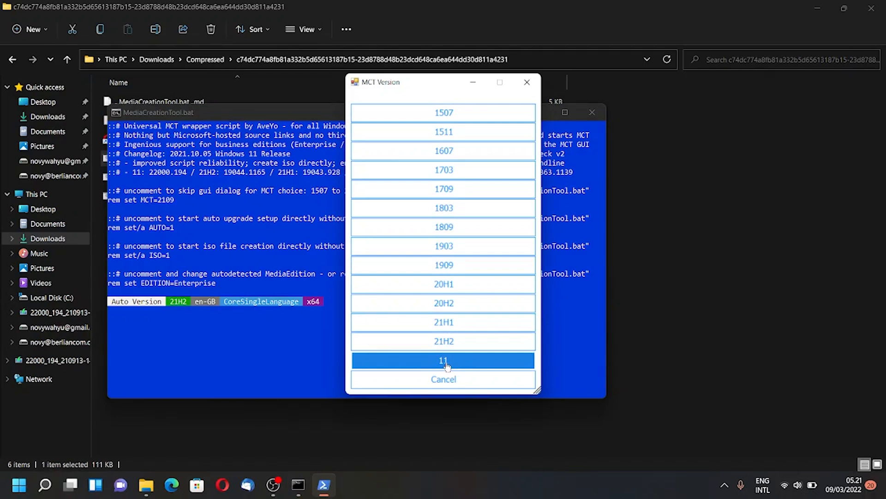
pyautogui.click(446, 364)
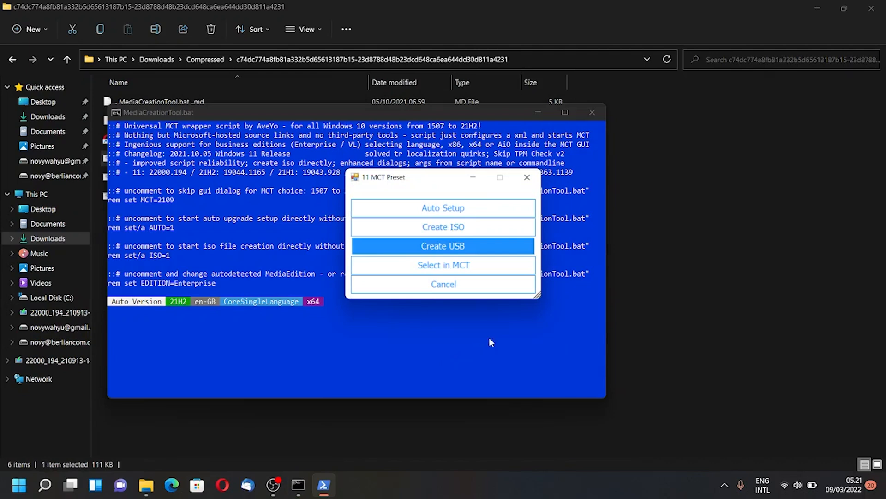
pyautogui.click(451, 250)
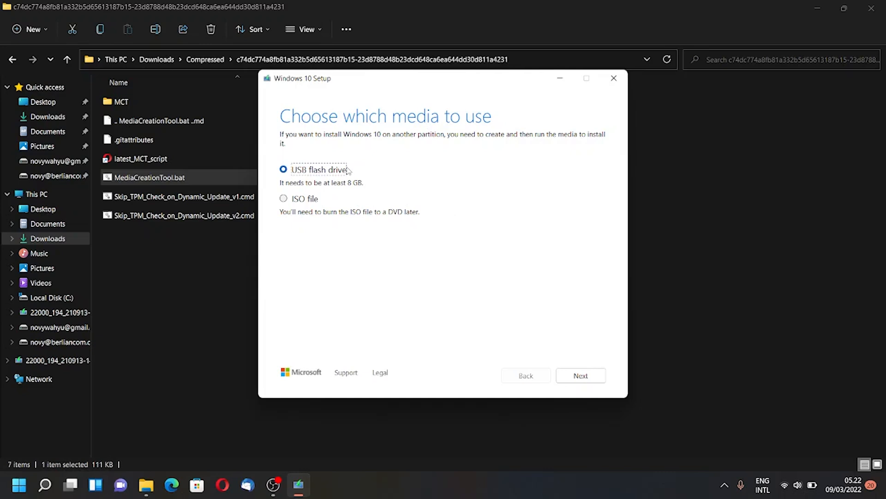
# - Create the installation media on the USB flash drive D: and open the finished ESD-USB drive
pyautogui.click(583, 376)
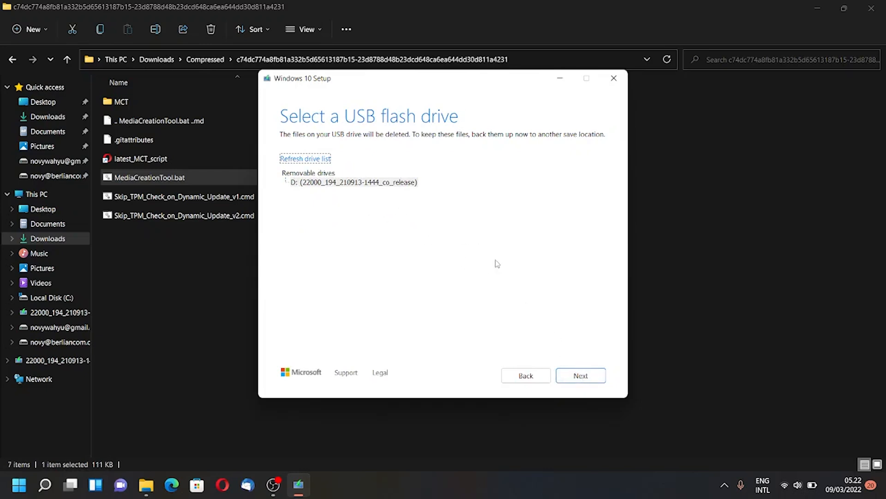
pyautogui.click(583, 377)
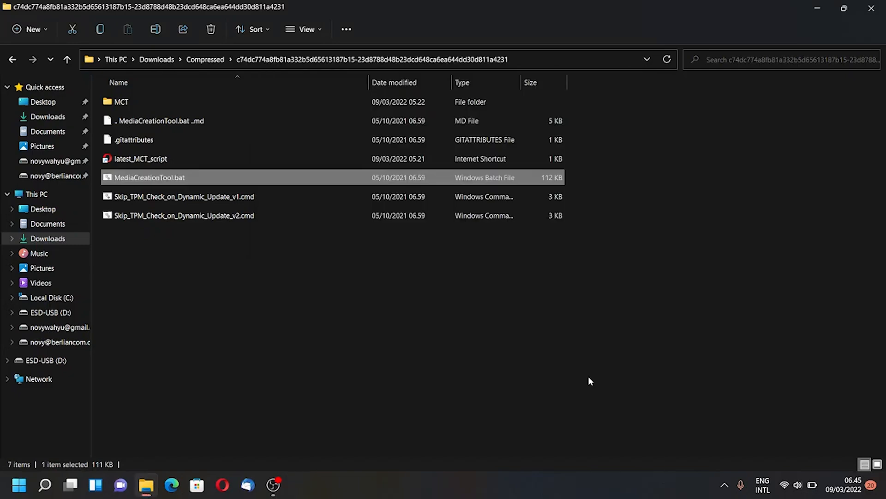
pyautogui.click(65, 313)
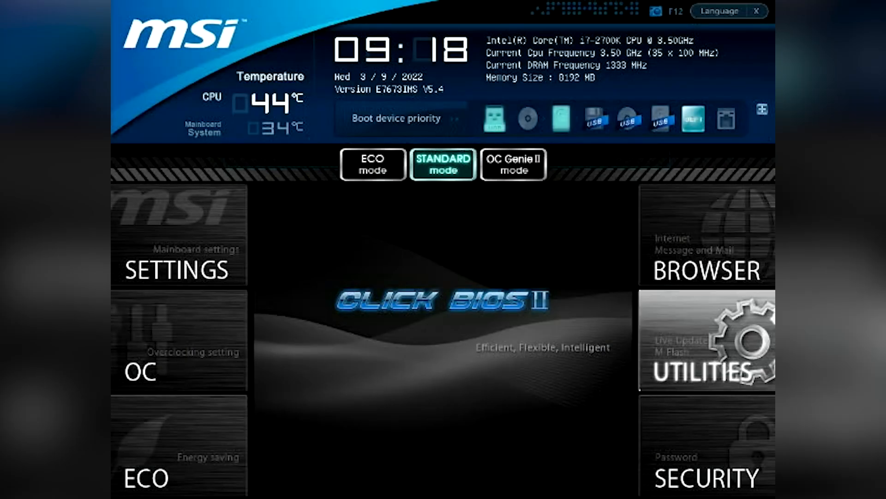
# - In the MSI BIOS boot settings, set the 1st Boot option to USB KEY:SanDisk, then save and restart
pyautogui.click(172, 241)
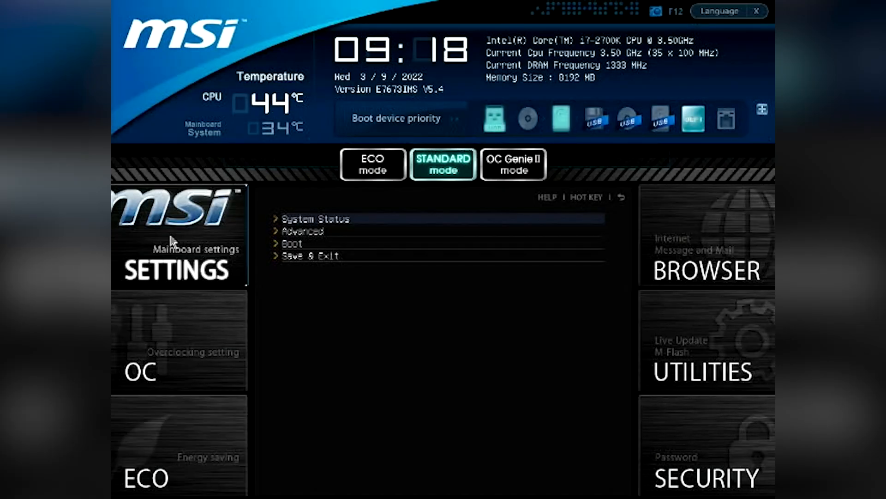
pyautogui.click(313, 244)
pyautogui.press('Down')
pyautogui.press('Down')
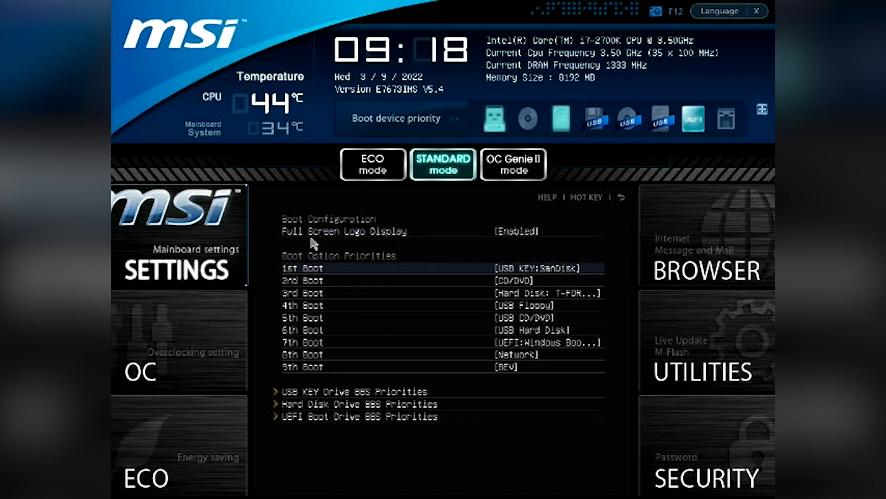
pyautogui.press('Up')
pyautogui.press('Return')
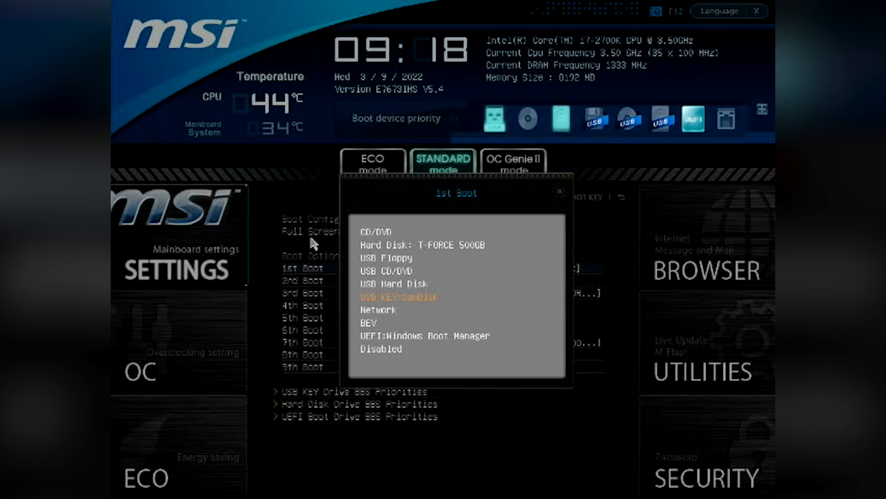
pyautogui.click(445, 299)
pyautogui.press('F10')
pyautogui.press('Return')
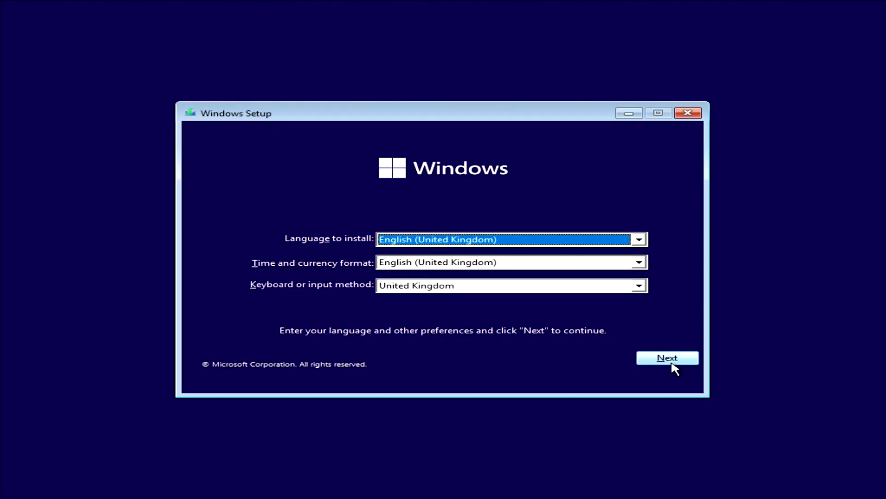
# - Start the Windows installation in English (United Kingdom) without a product key and continue with the Windows 11 Pro edition
pyautogui.click(672, 362)
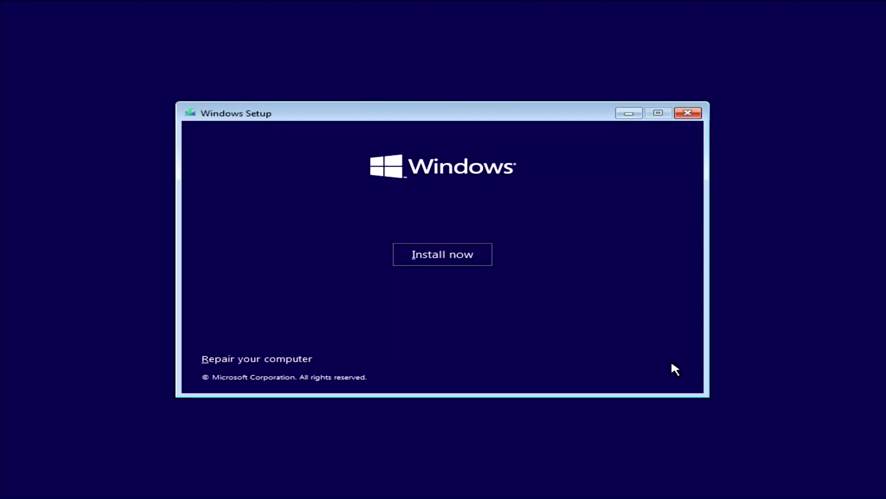
pyautogui.click(463, 255)
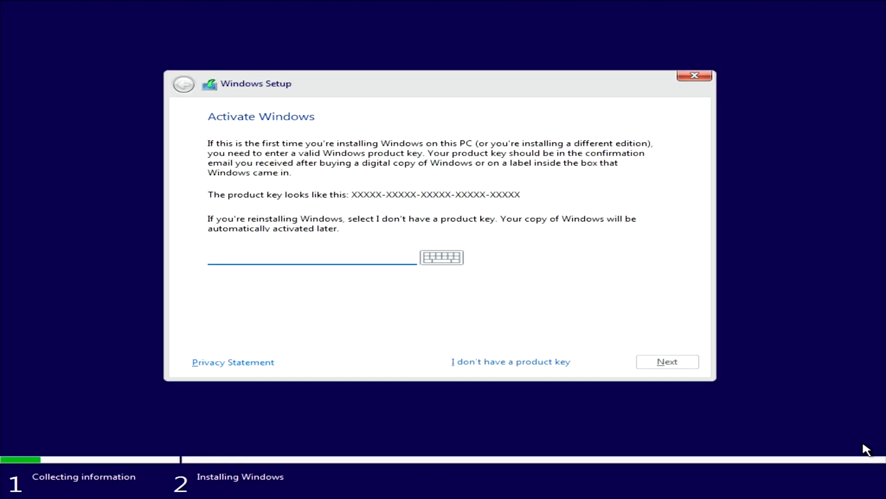
pyautogui.click(514, 367)
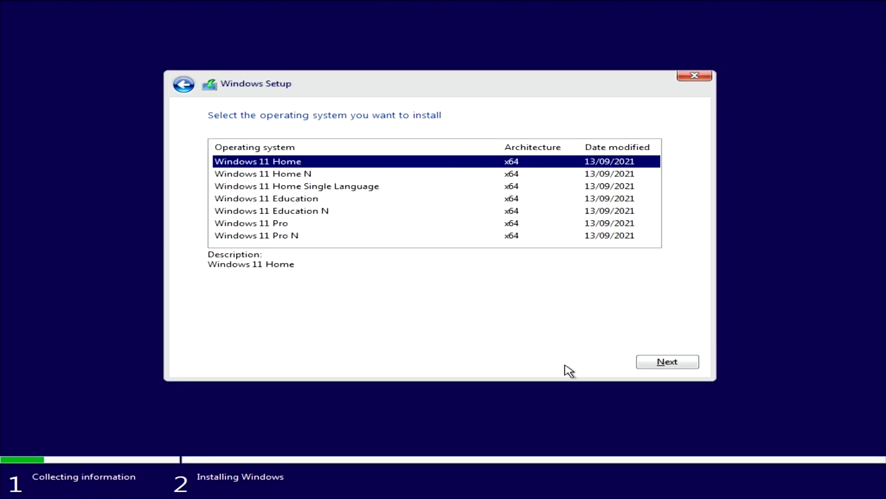
pyautogui.click(272, 225)
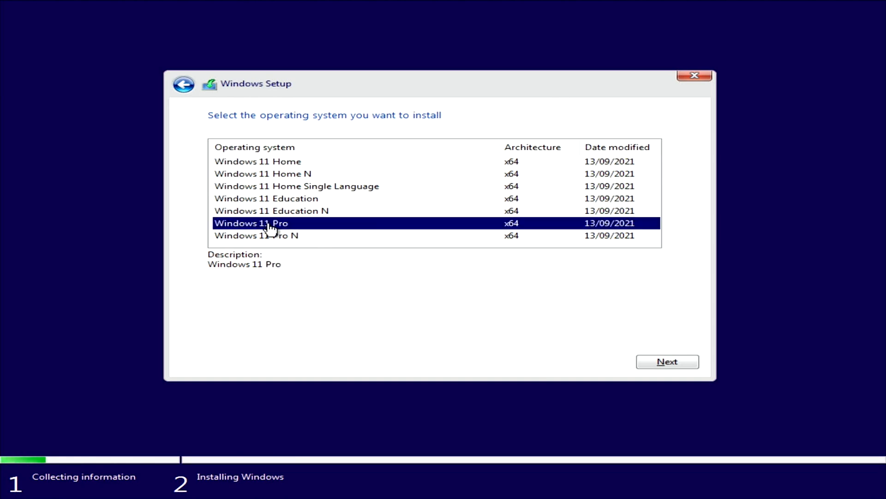
pyautogui.click(695, 362)
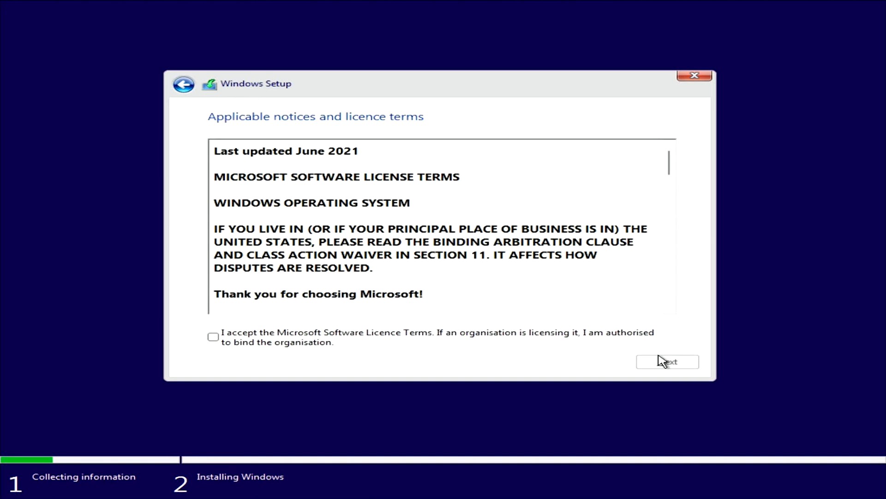
# - Accept the Microsoft Software Licence Terms and choose the custom installation of Windows only
pyautogui.click(212, 336)
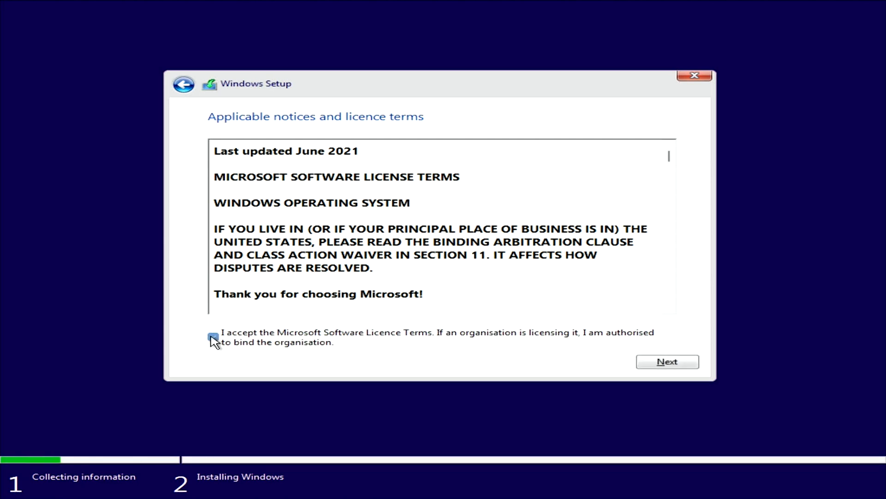
pyautogui.click(661, 364)
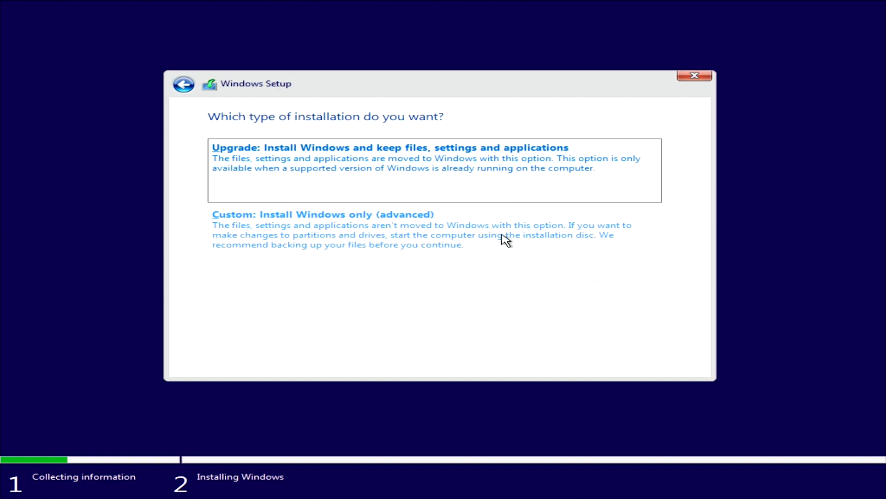
pyautogui.click(535, 247)
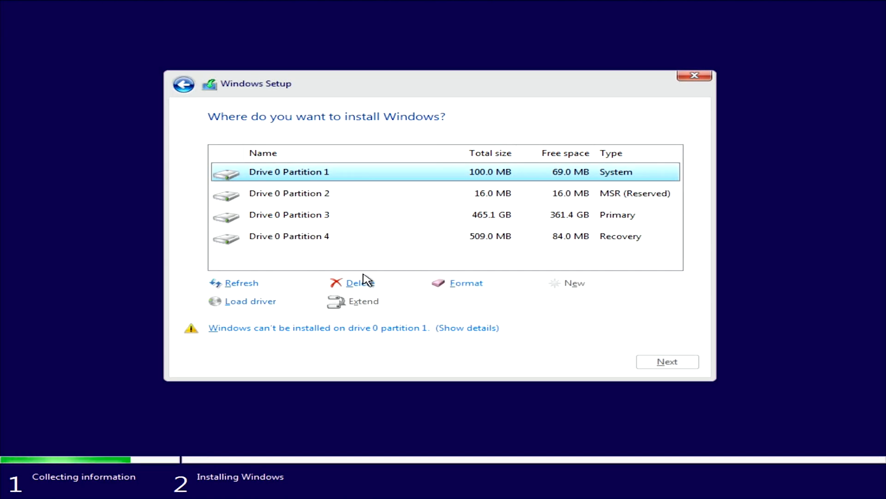
# - Delete the 100 MB System partition on Drive 0 and select the 16 MB MSR (Reserved) partition
pyautogui.click(359, 285)
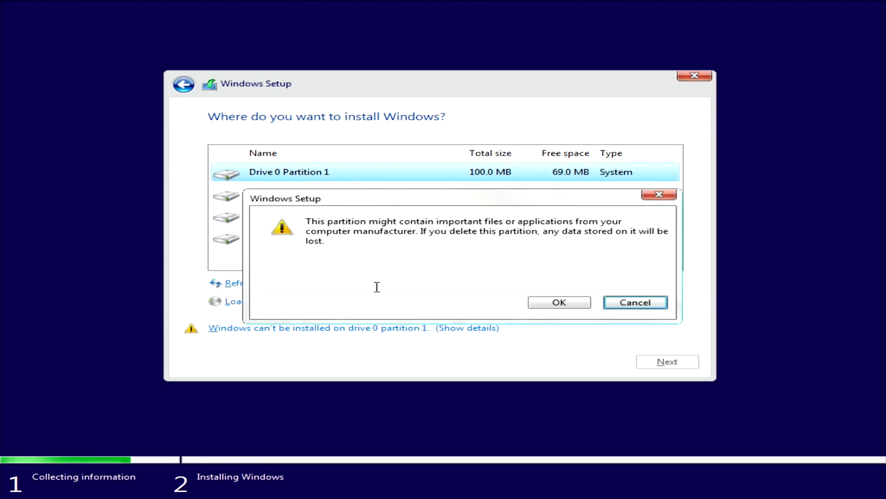
pyautogui.click(572, 303)
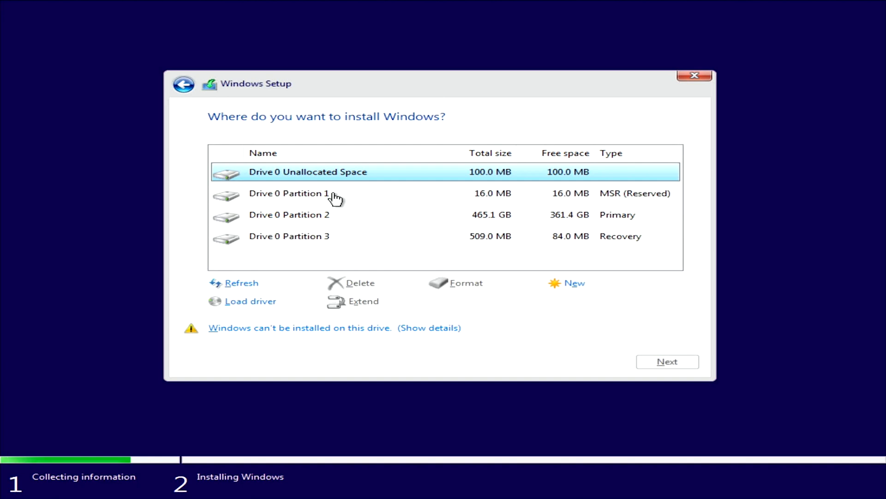
pyautogui.click(337, 197)
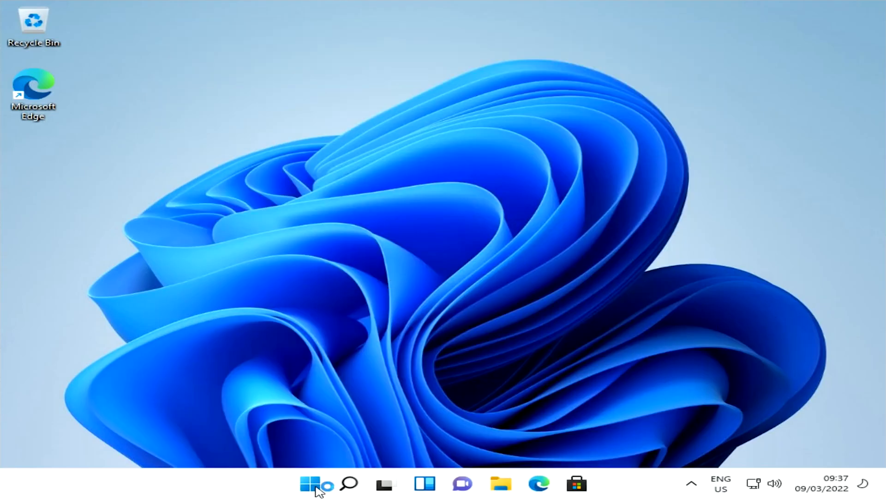
# - Examine the device and Windows specifications on the System About page and minimise Settings
pyautogui.rightClick(316, 483)
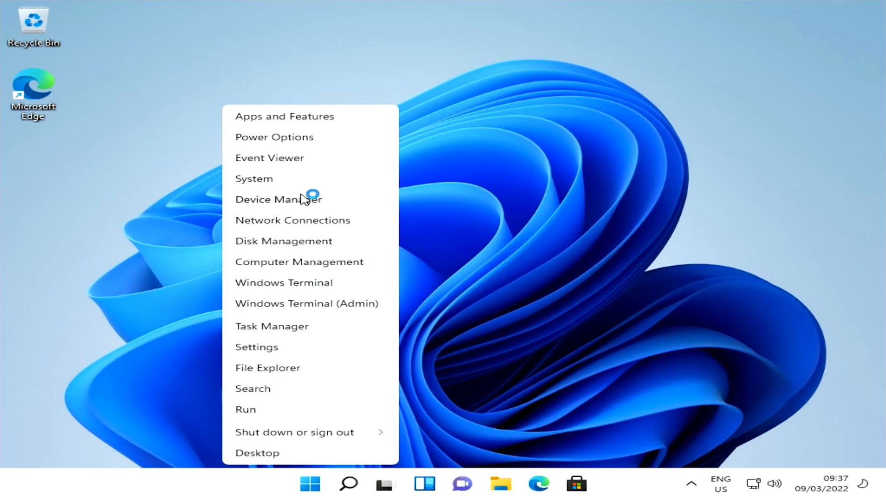
pyautogui.click(303, 179)
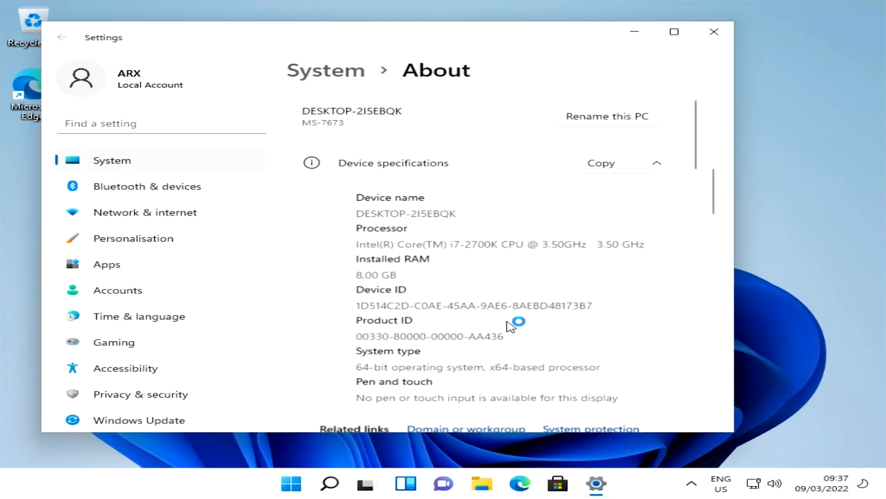
pyautogui.click(669, 31)
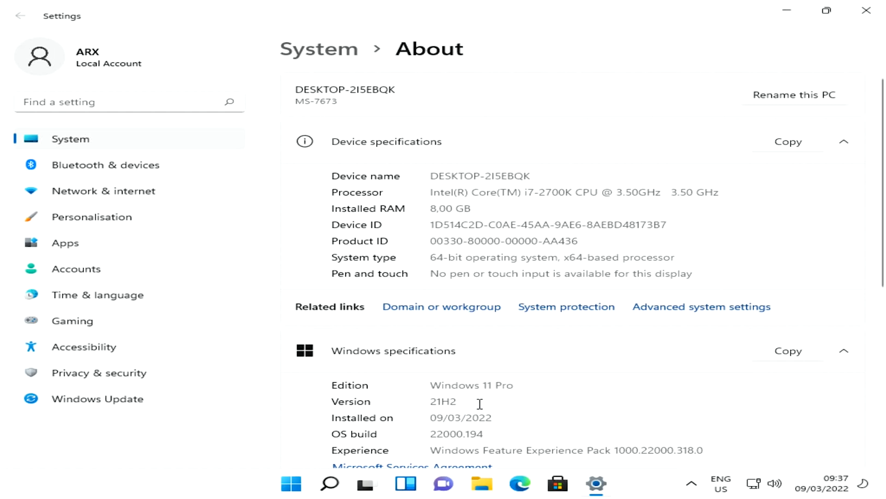
pyautogui.scroll(-2, 549, 398)
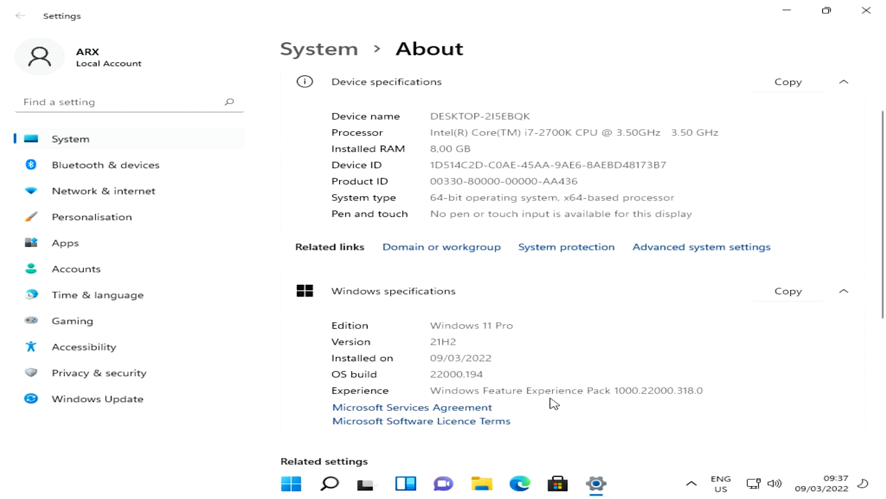
pyautogui.rightClick(291, 471)
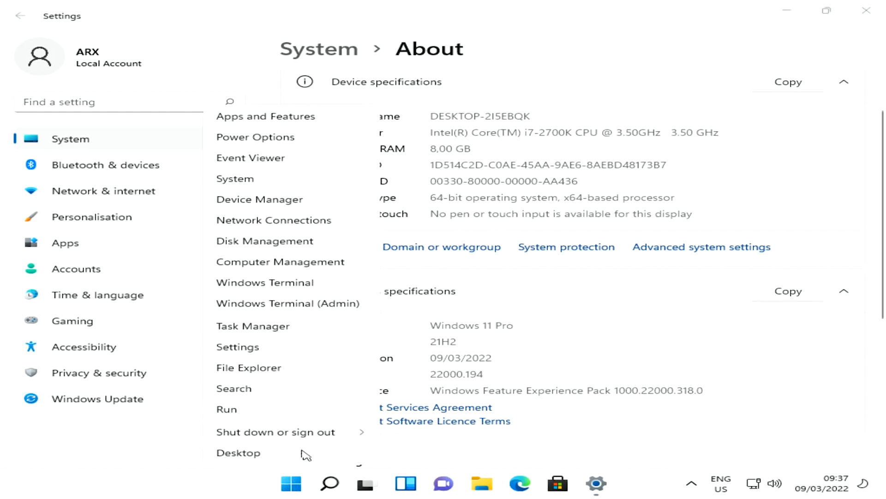
pyautogui.click(787, 14)
pyautogui.click(787, 11)
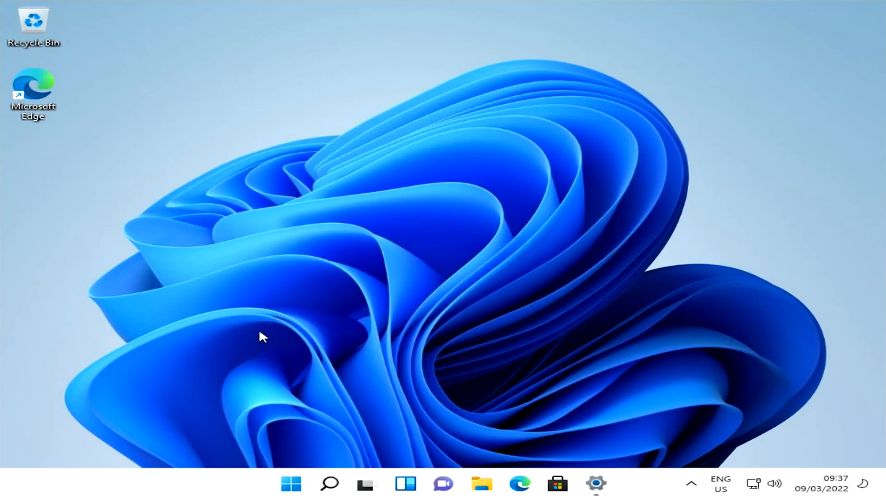
# - Examine the display adaptors in Device Manager, close it and refresh the desktop
pyautogui.rightClick(290, 488)
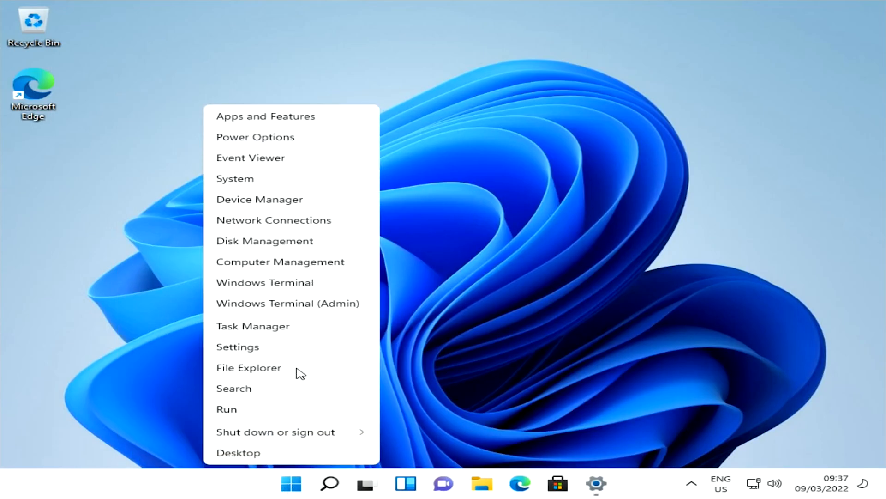
pyautogui.click(277, 204)
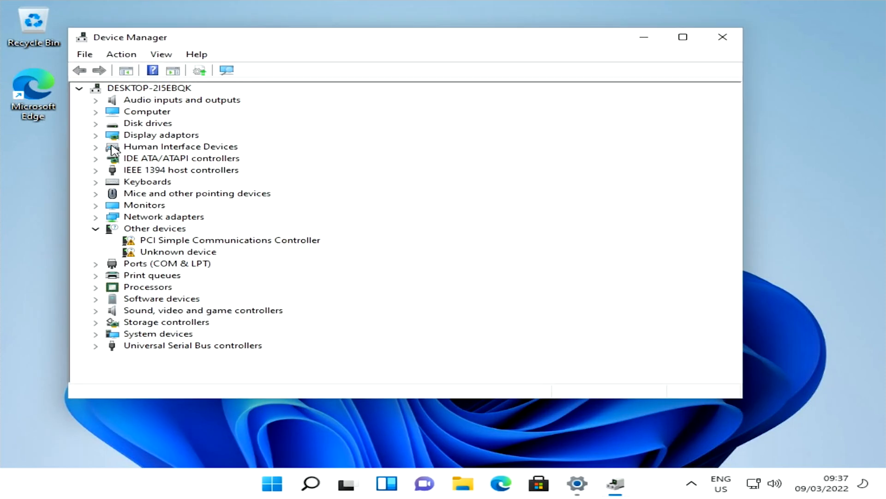
pyautogui.click(96, 135)
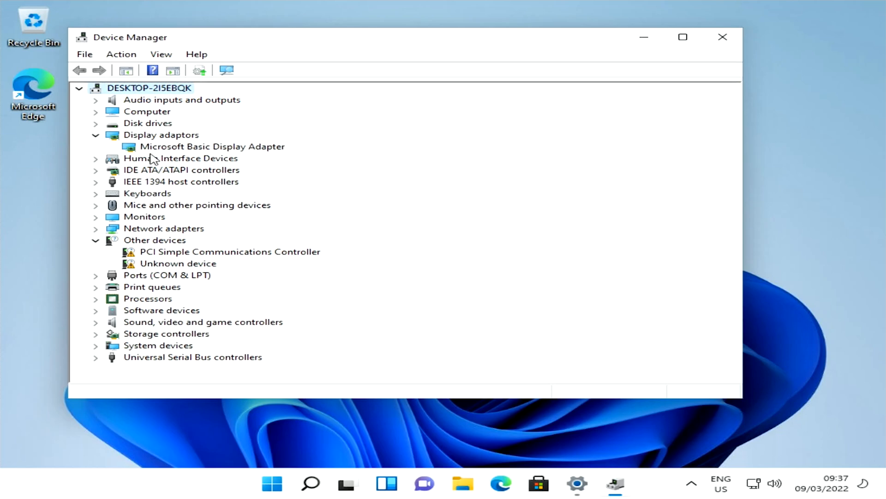
pyautogui.click(723, 37)
pyautogui.rightClick(337, 67)
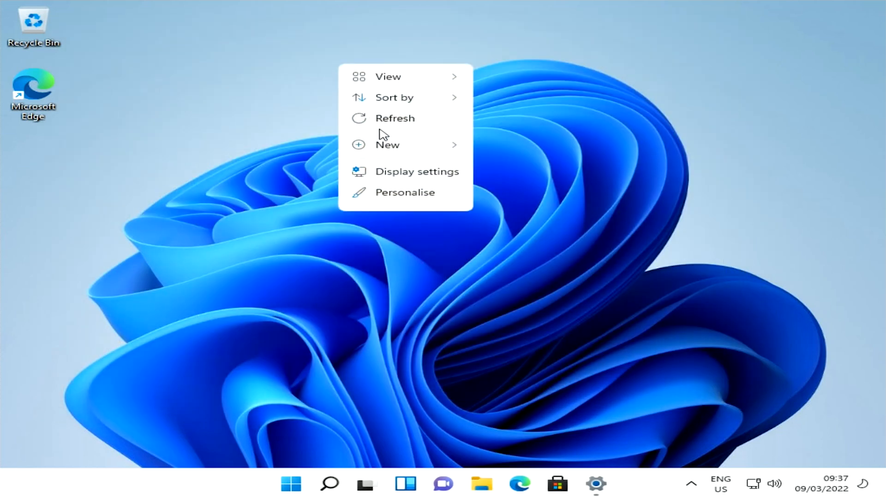
pyautogui.click(393, 120)
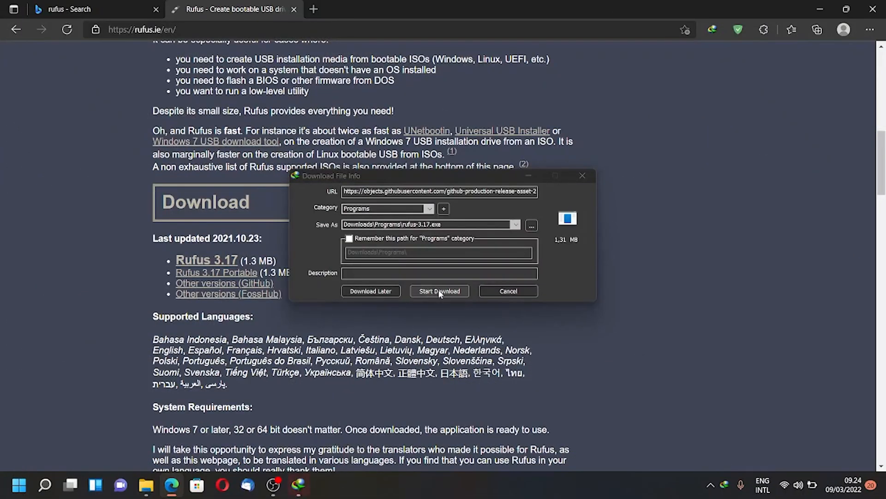
# - Download and run rufus-3.17.exe, selecting the USB_STRELEC (D:) drive as its device
pyautogui.click(440, 290)
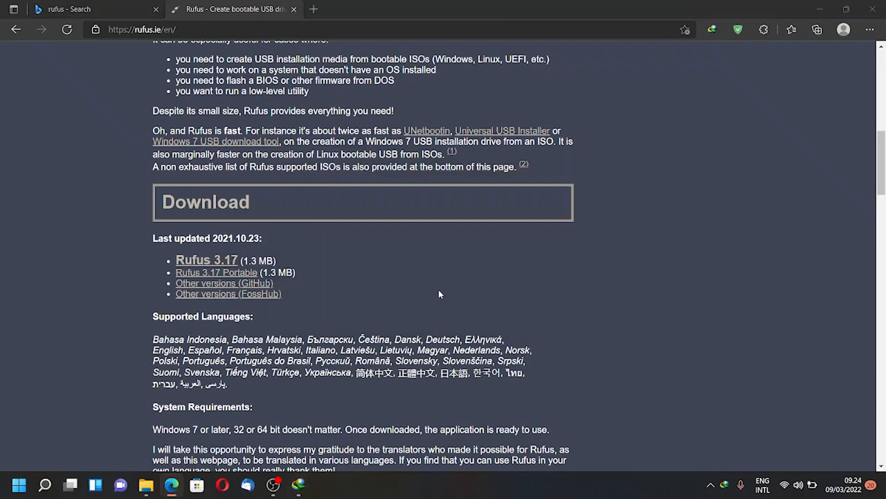
pyautogui.click(463, 277)
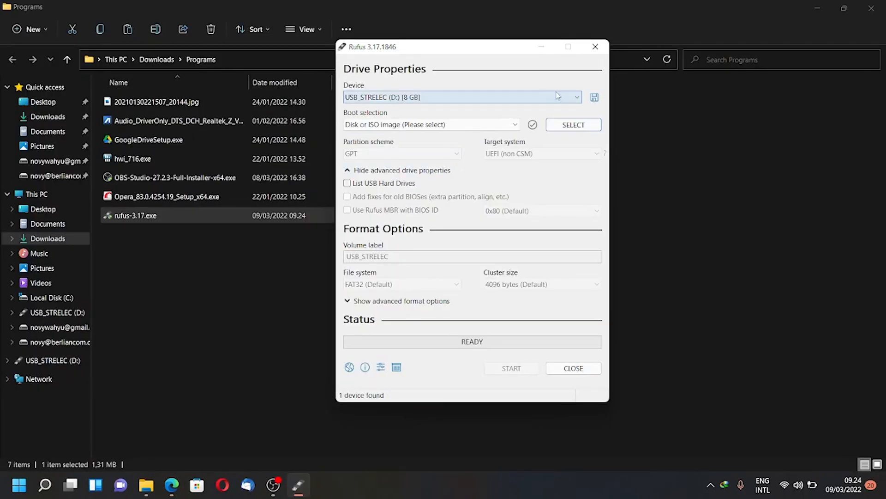
pyautogui.click(540, 101)
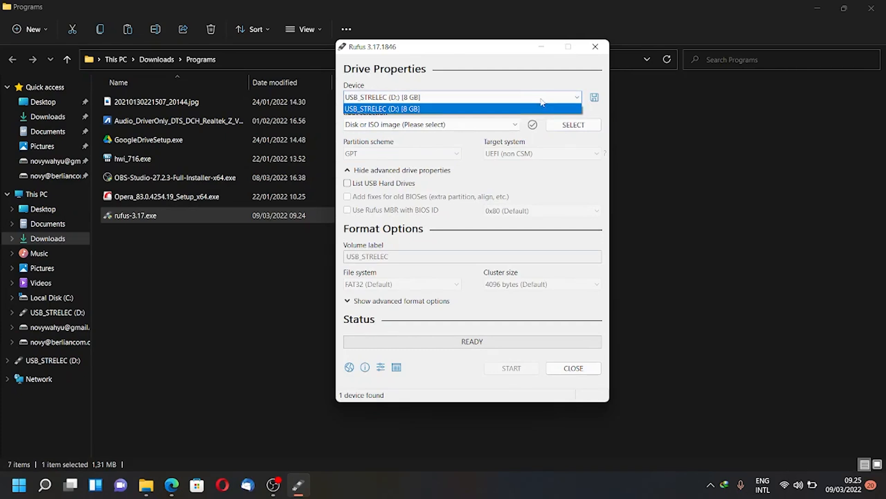
pyautogui.click(538, 109)
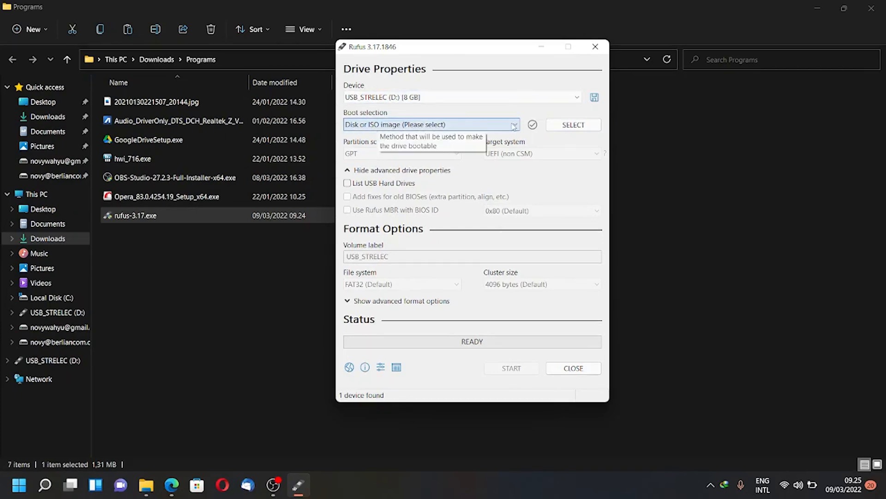
# - Load Win 11.iso from the Downloads folder as the boot image in Rufus
pyautogui.click(514, 126)
pyautogui.click(560, 124)
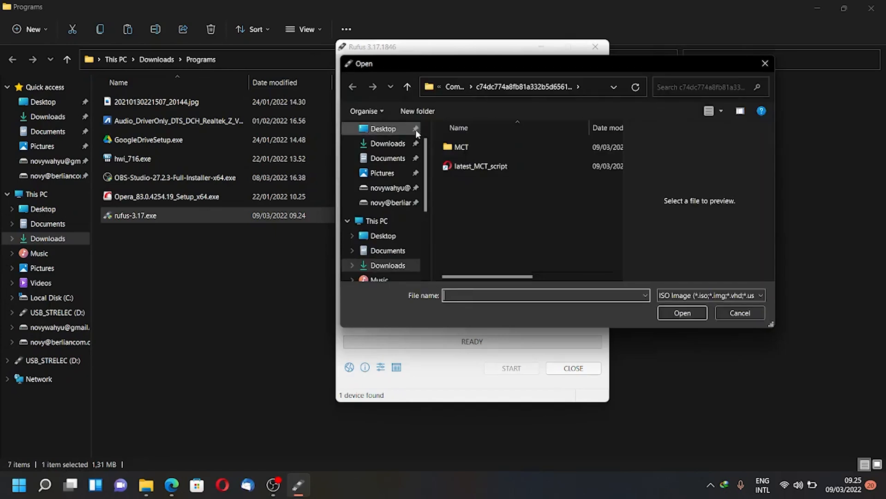
pyautogui.click(388, 143)
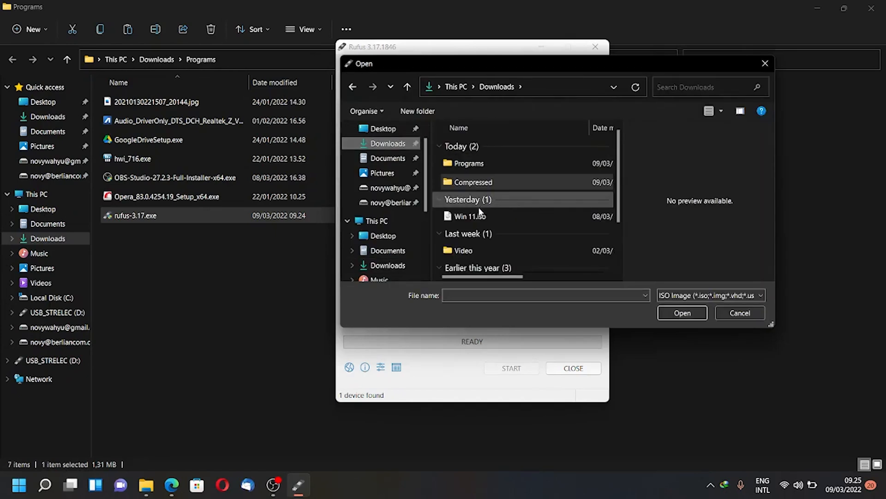
pyautogui.click(465, 215)
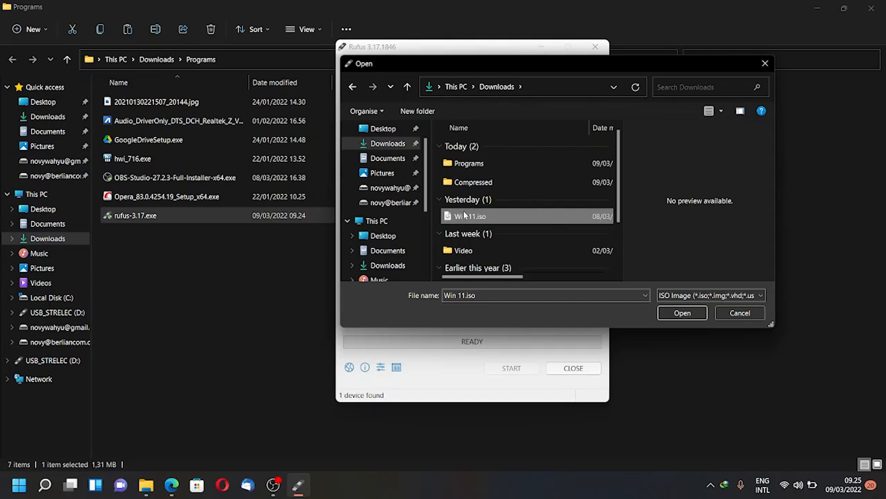
pyautogui.click(684, 310)
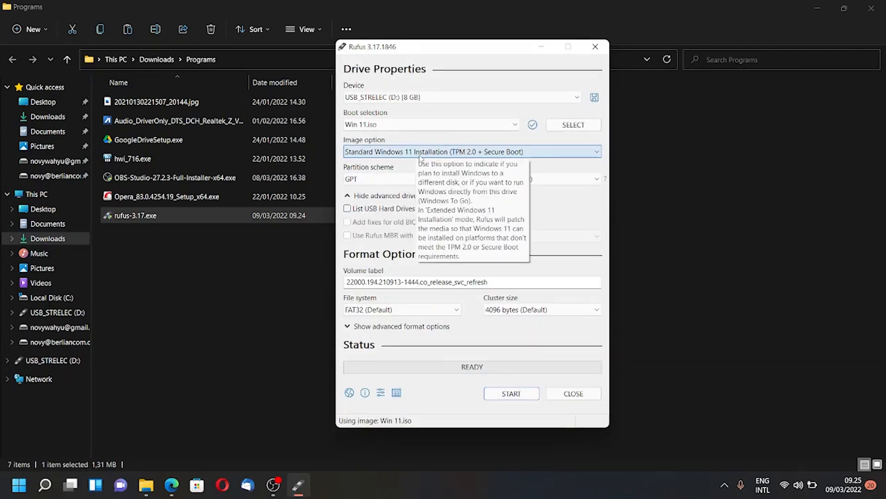
# - Set the image option to Extended Windows 11 Installation (no TPM / no Secure Boot) and the partition scheme to MBR
pyautogui.click(595, 155)
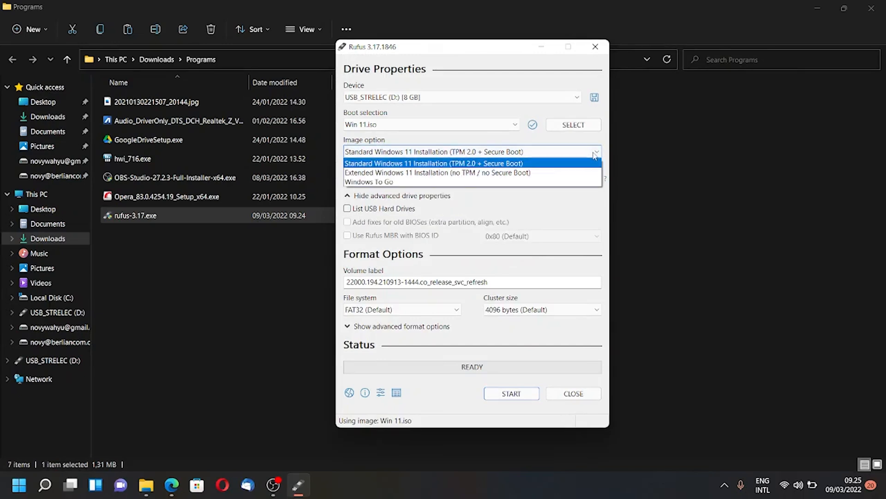
pyautogui.click(509, 173)
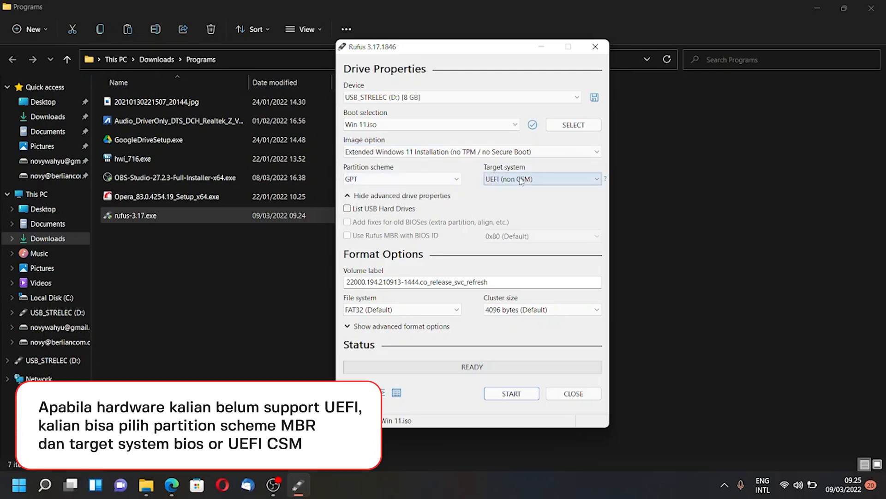
pyautogui.click(459, 184)
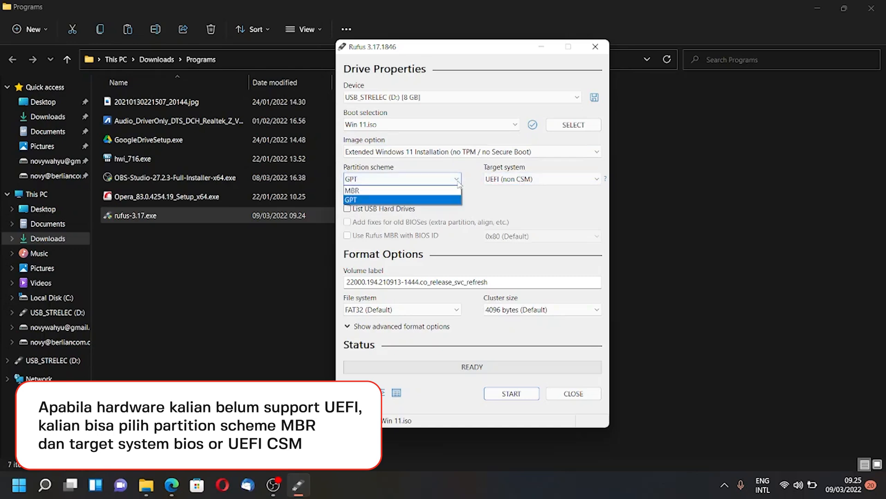
pyautogui.click(442, 191)
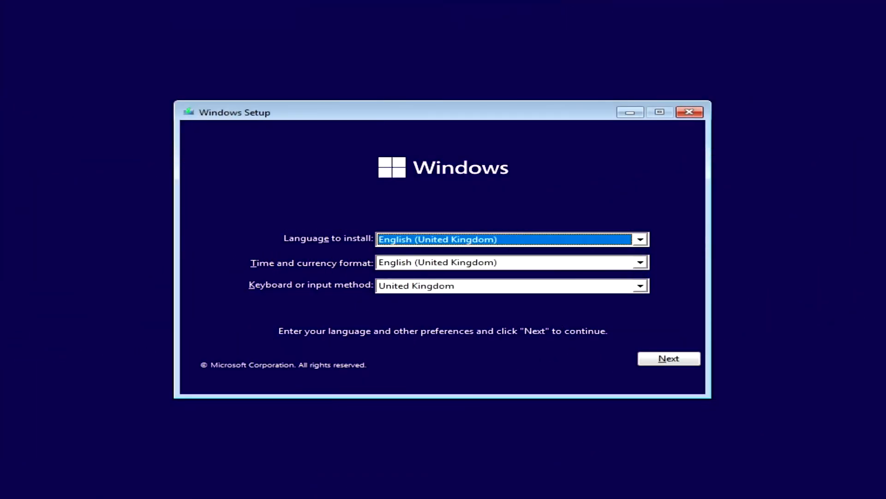
# - Start the Windows installation with the English (United Kingdom) language and continue without a product key
pyautogui.click(673, 358)
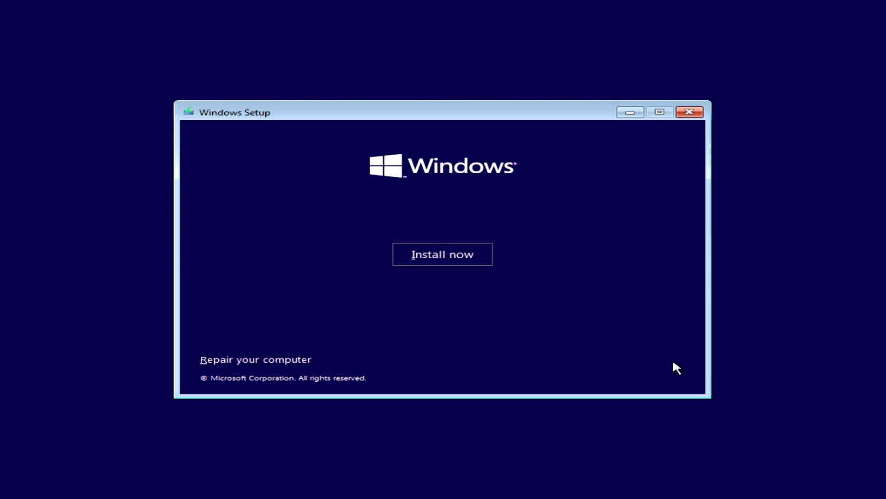
pyautogui.click(462, 262)
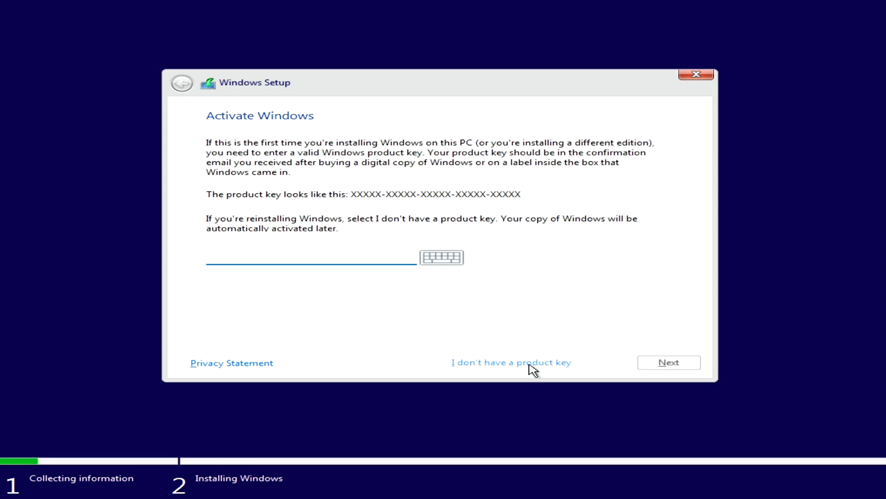
pyautogui.click(531, 363)
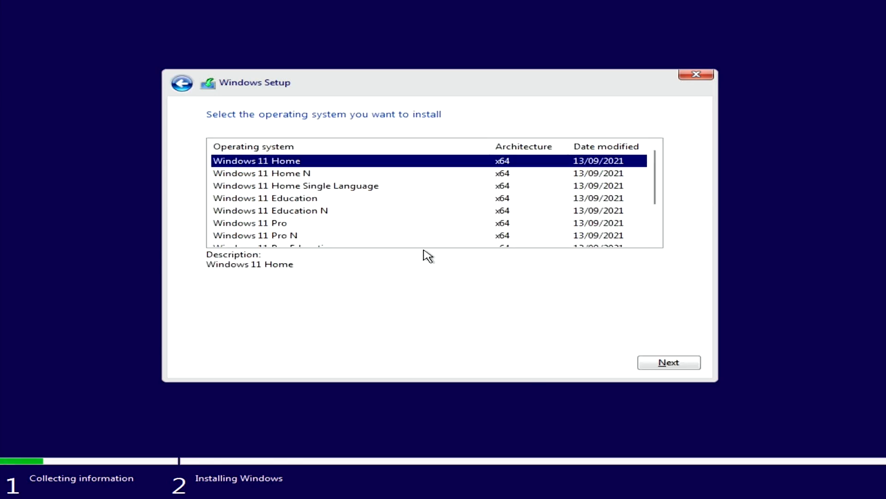
# - Choose the Windows 11 Pro edition and accept the Microsoft Software Licence Terms
pyautogui.scroll(-2, 375, 203)
pyautogui.click(282, 174)
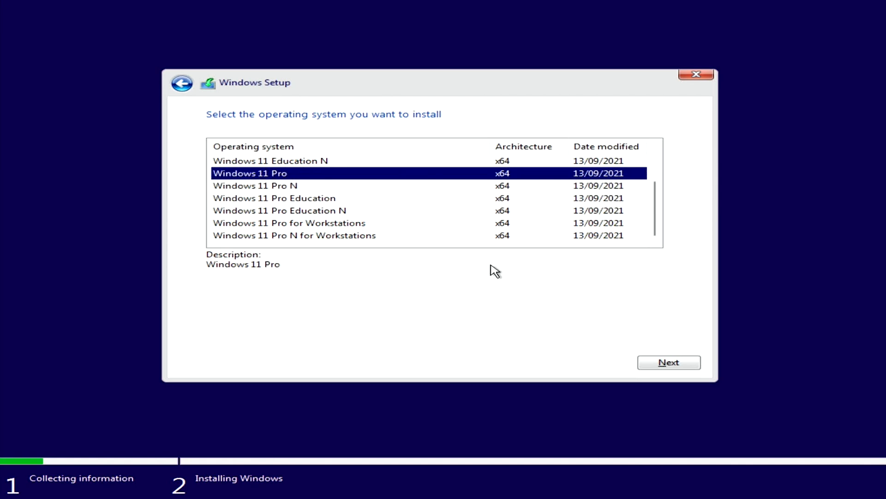
pyautogui.click(668, 365)
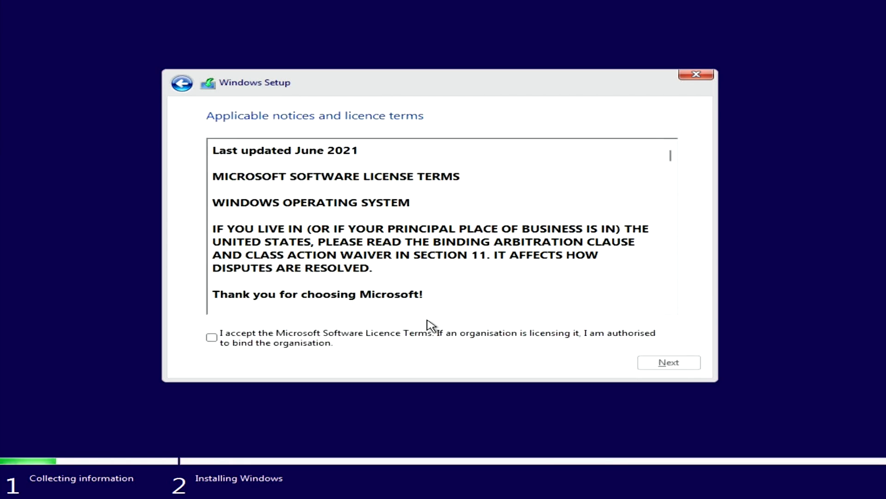
pyautogui.click(211, 338)
pyautogui.click(670, 364)
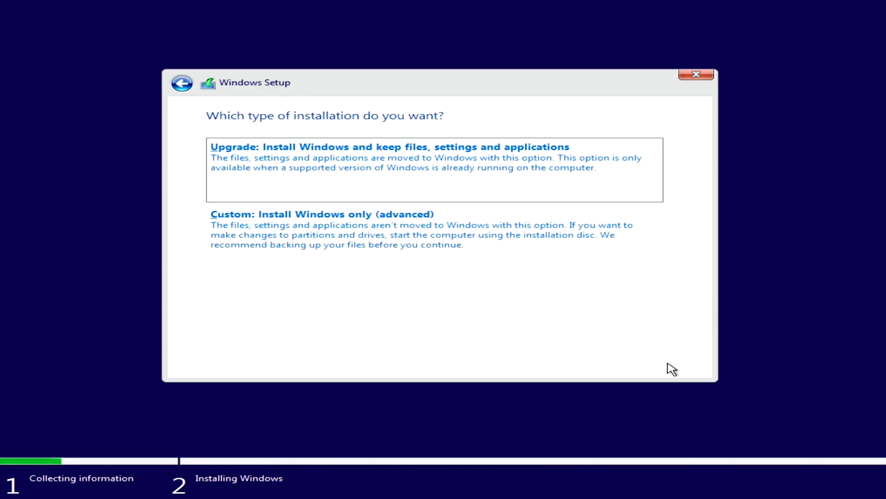
# - Choose the Custom (advanced) installation type and delete the System Reserved partition on Drive 0
pyautogui.click(434, 256)
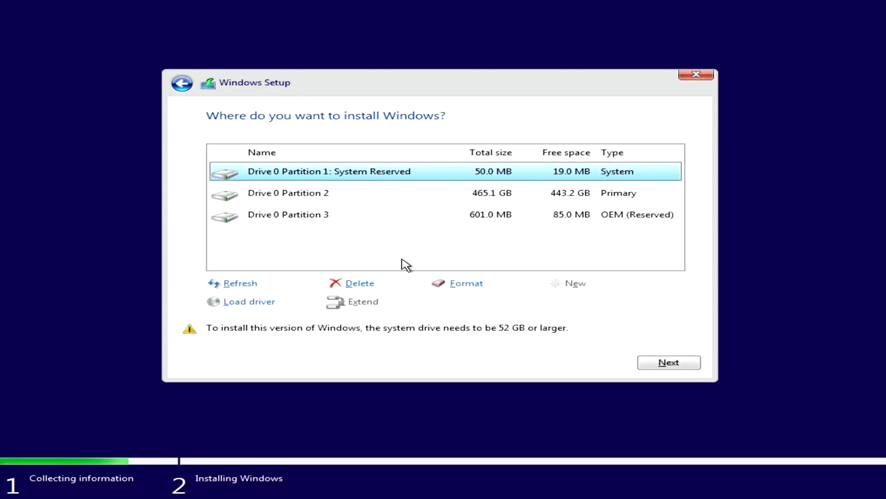
pyautogui.click(365, 284)
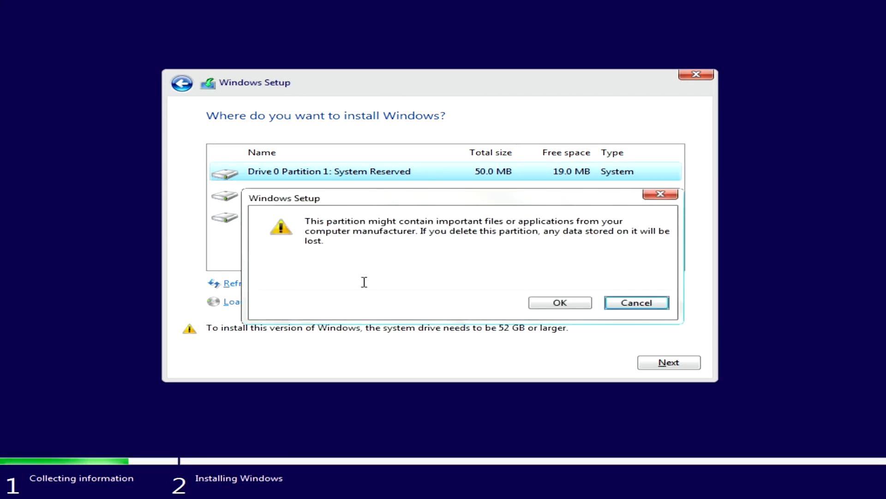
pyautogui.click(558, 303)
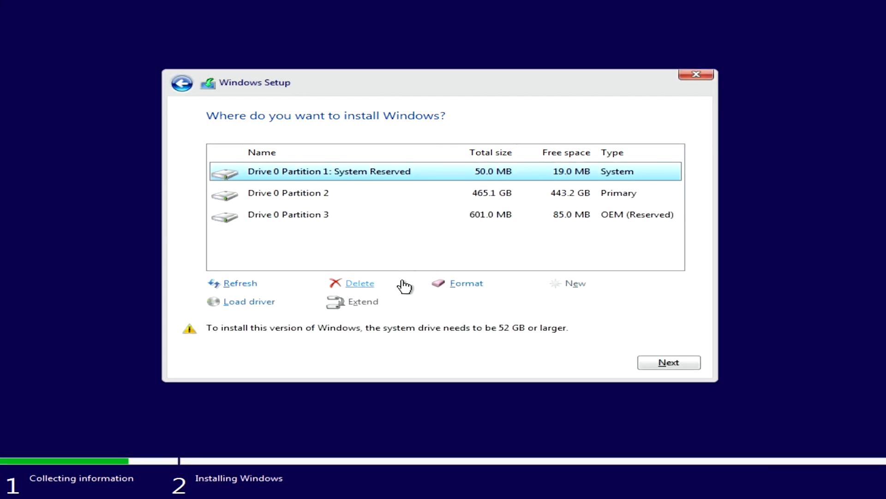
pyautogui.click(364, 285)
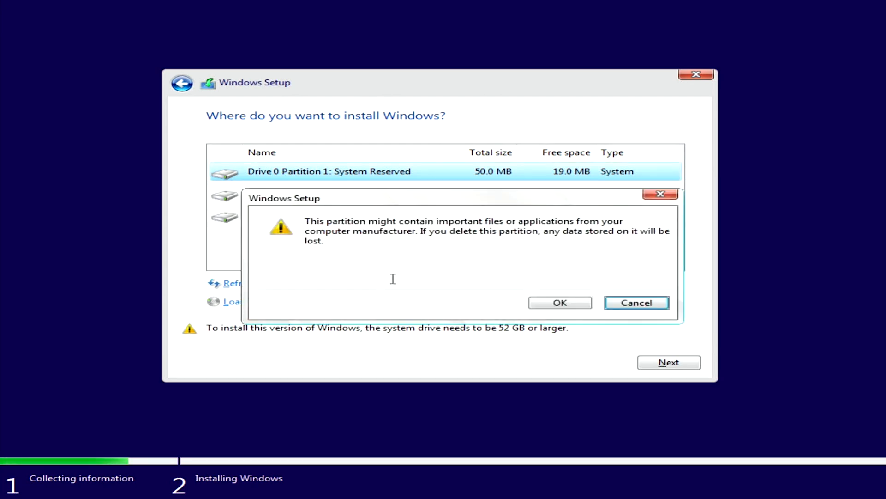
pyautogui.click(560, 303)
# - Delete the 465.1 GB primary partition and the 601 MB OEM (Reserved) partition on Drive 0
pyautogui.click(335, 201)
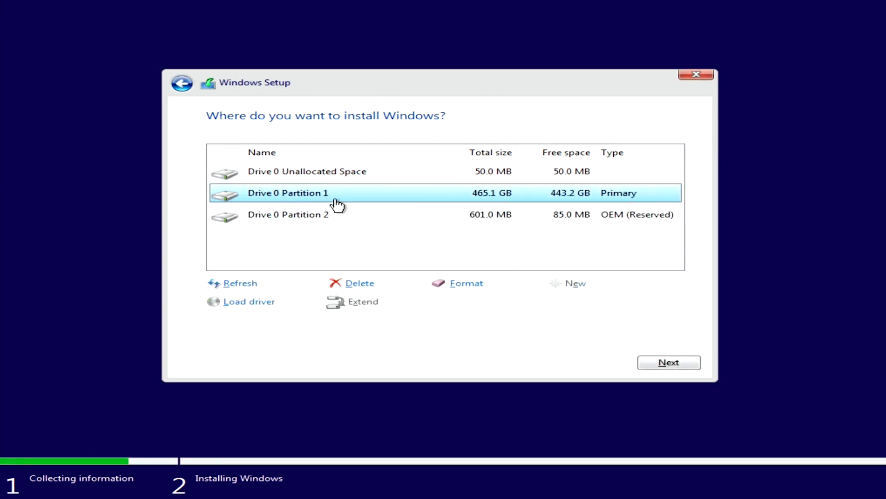
pyautogui.click(358, 284)
pyautogui.click(560, 303)
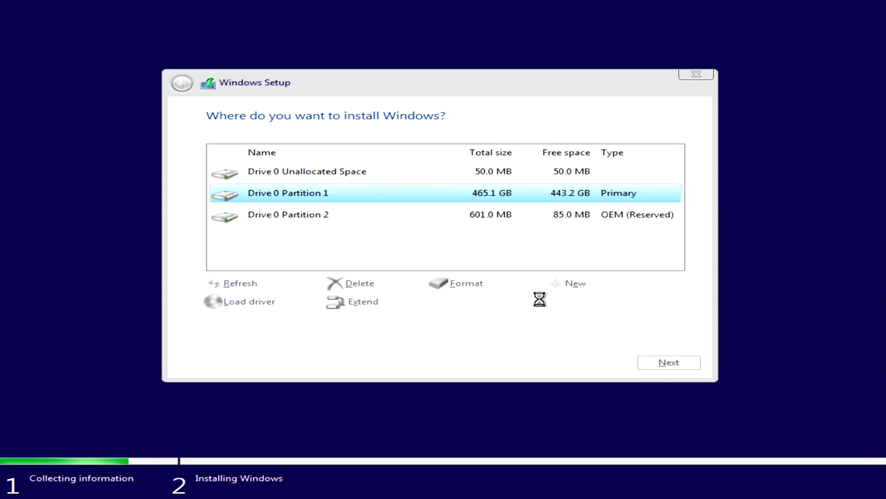
pyautogui.click(401, 202)
pyautogui.click(359, 284)
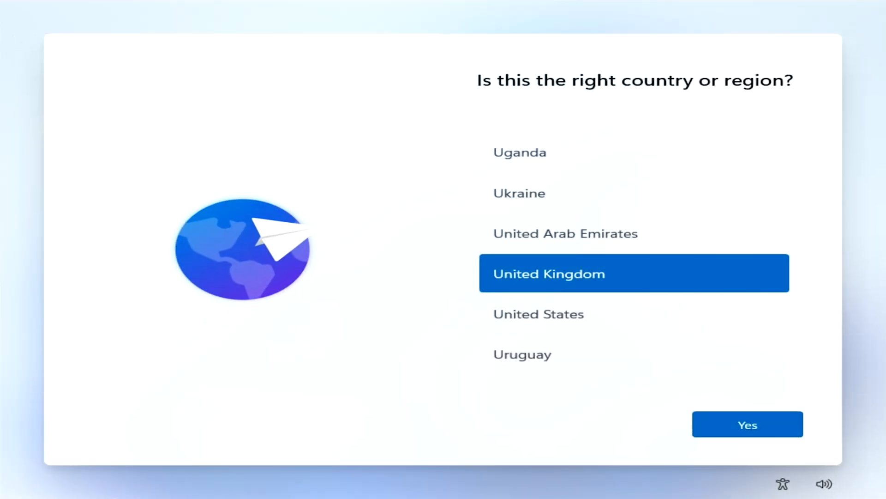
# - Go through the country or region list and continue the device setup without an internet connection
pyautogui.scroll(8, 556, 254)
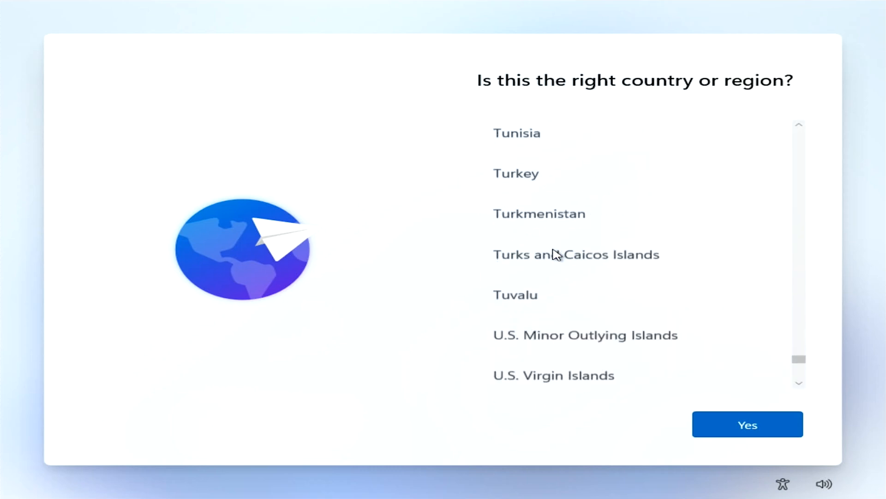
pyautogui.scroll(15, 555, 254)
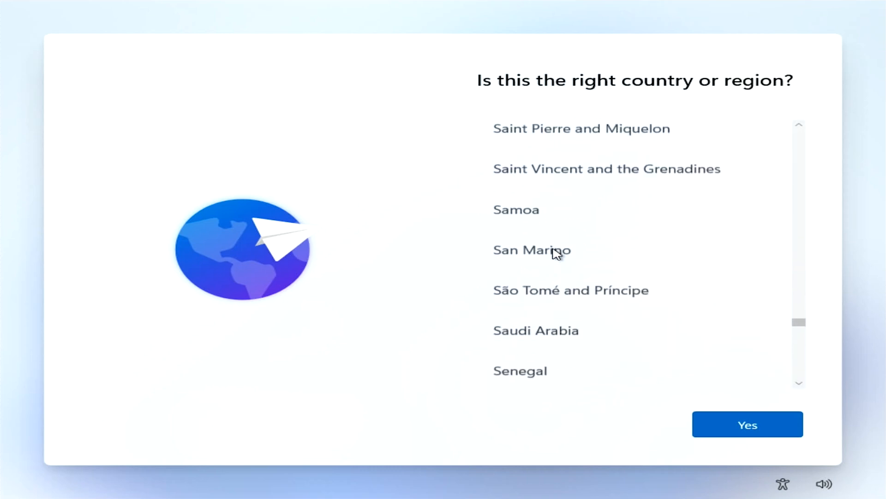
pyautogui.scroll(15, 549, 254)
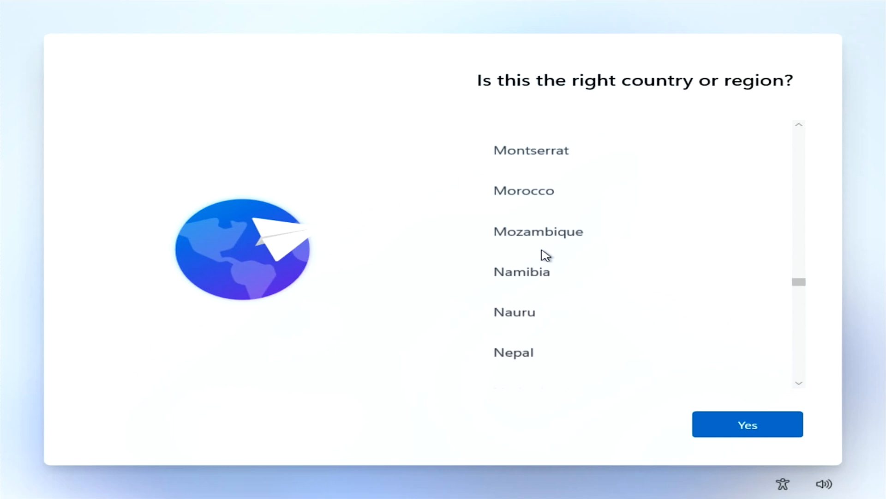
pyautogui.scroll(11, 544, 256)
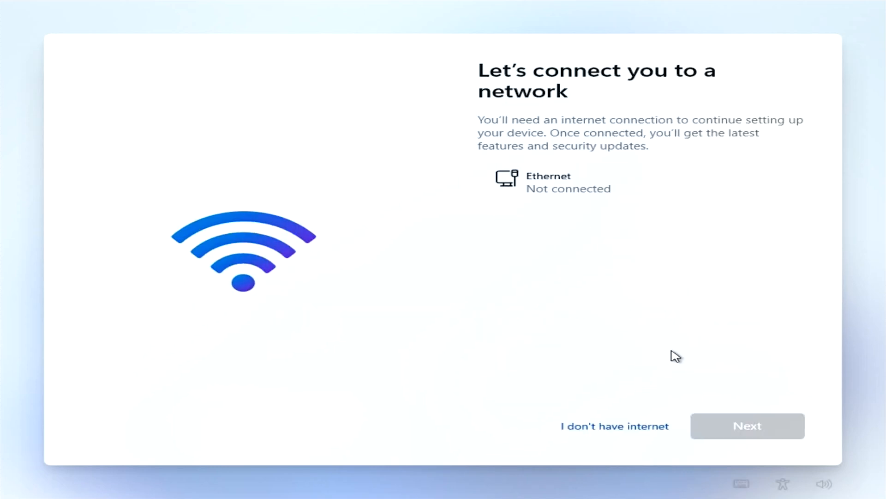
pyautogui.click(608, 424)
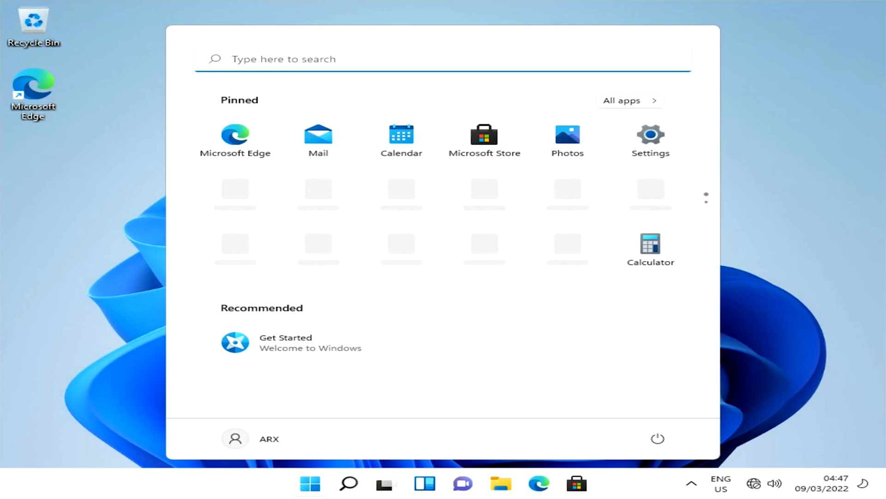
# - Open the System About page in the Windows settings and maximise its window
pyautogui.click(310, 484)
pyautogui.rightClick(310, 484)
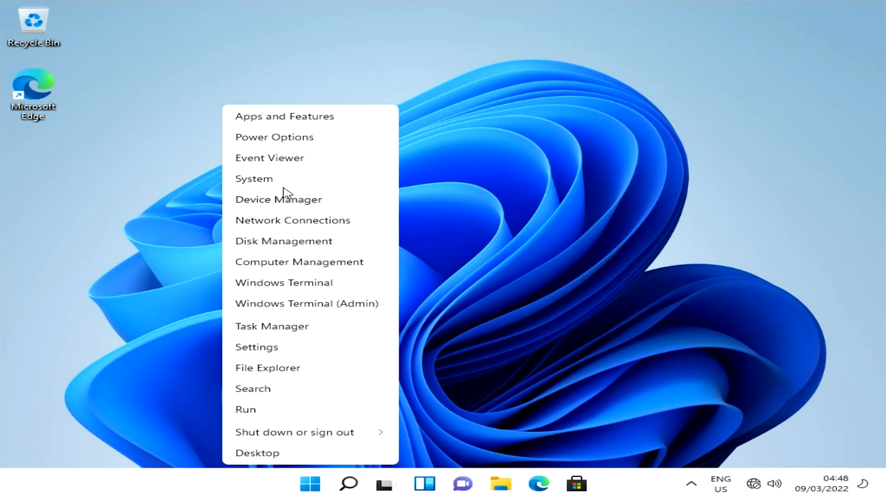
pyautogui.click(284, 180)
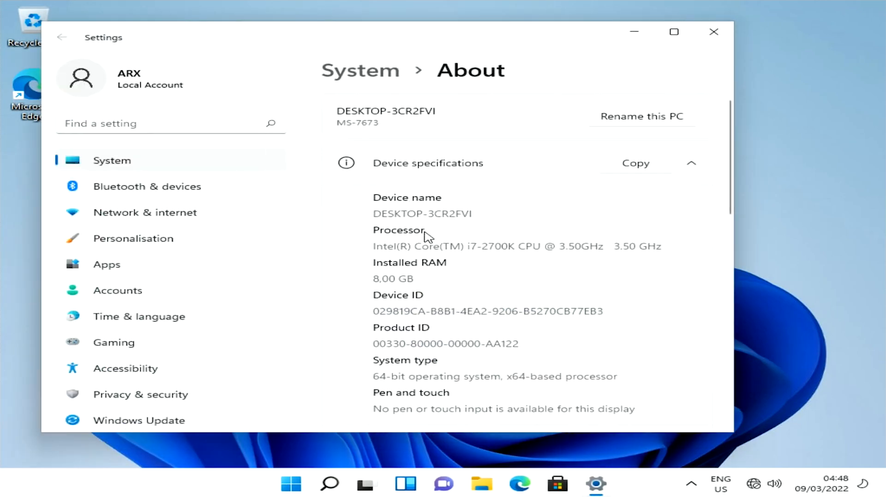
pyautogui.click(674, 32)
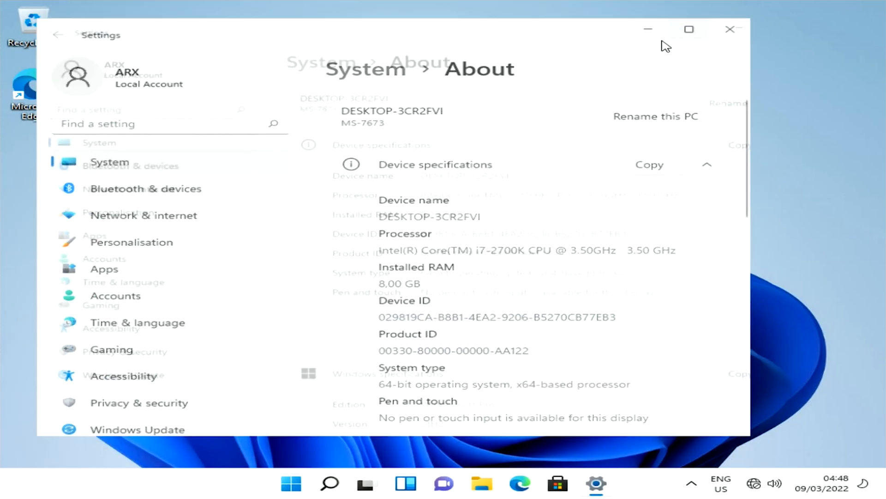
# - Review the device specifications and the Windows edition, version and OS build, and close the settings window
pyautogui.scroll(-2, 511, 329)
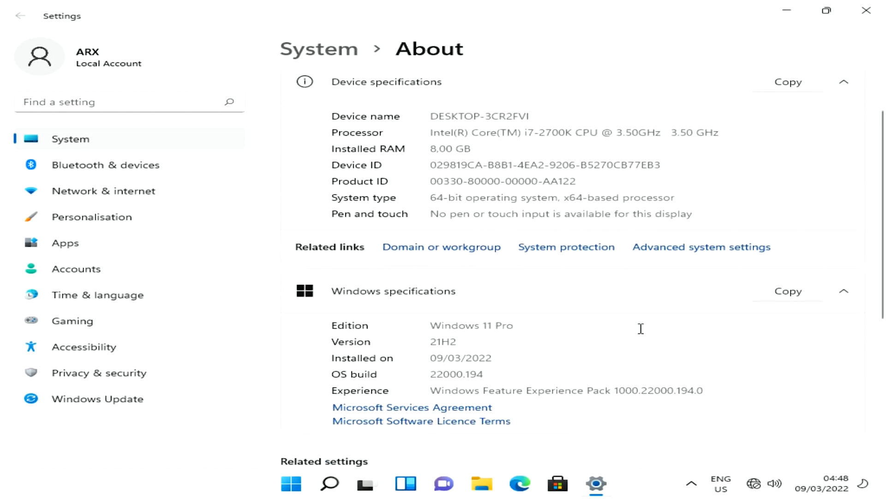
pyautogui.scroll(-2, 577, 384)
pyautogui.scroll(4, 576, 389)
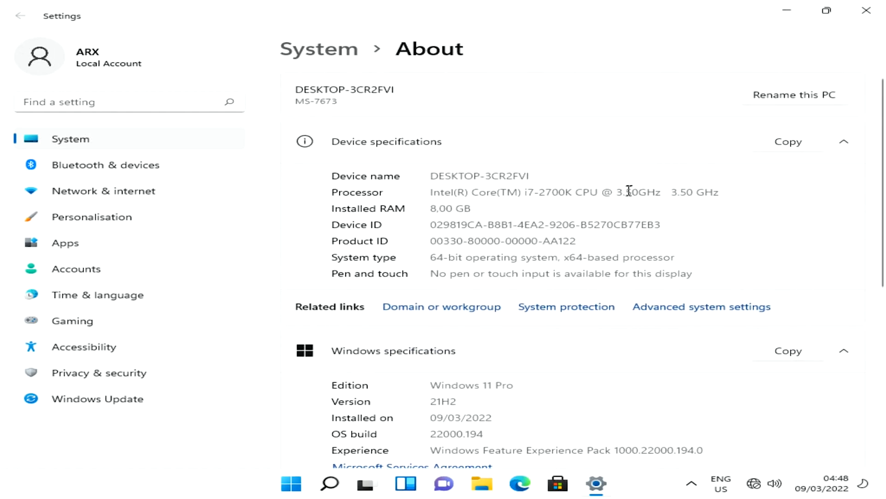
pyautogui.scroll(-2, 629, 190)
pyautogui.scroll(2, 654, 213)
pyautogui.scroll(-6, 589, 221)
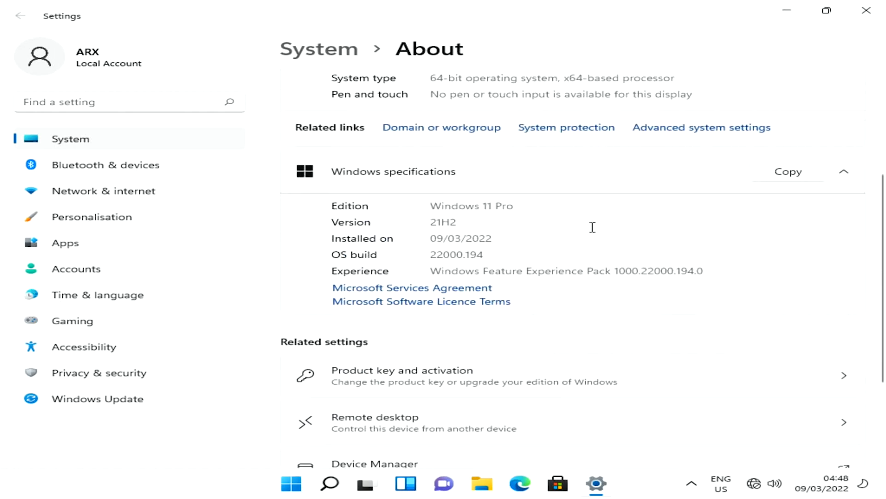
pyautogui.scroll(-5, 603, 224)
pyautogui.scroll(2, 604, 229)
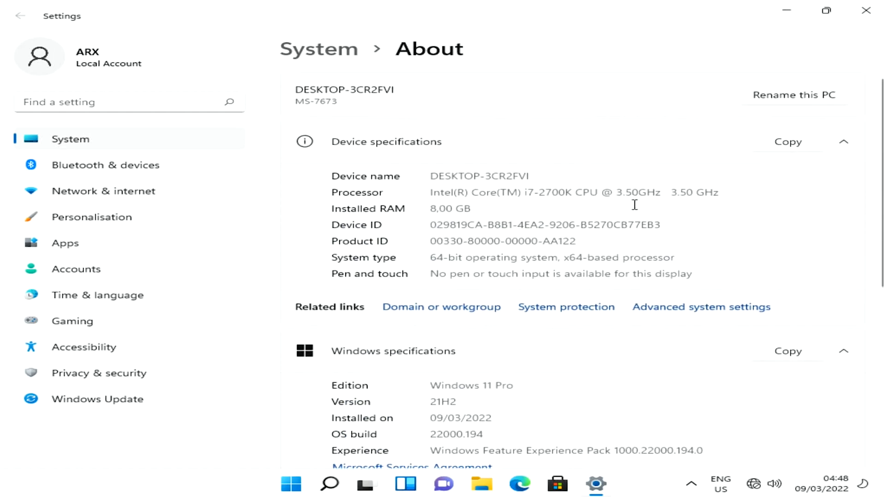
pyautogui.click(870, 11)
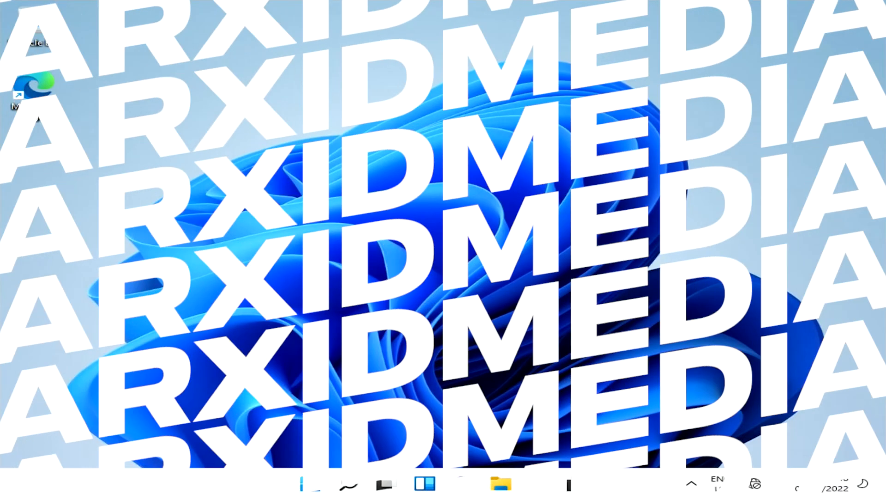